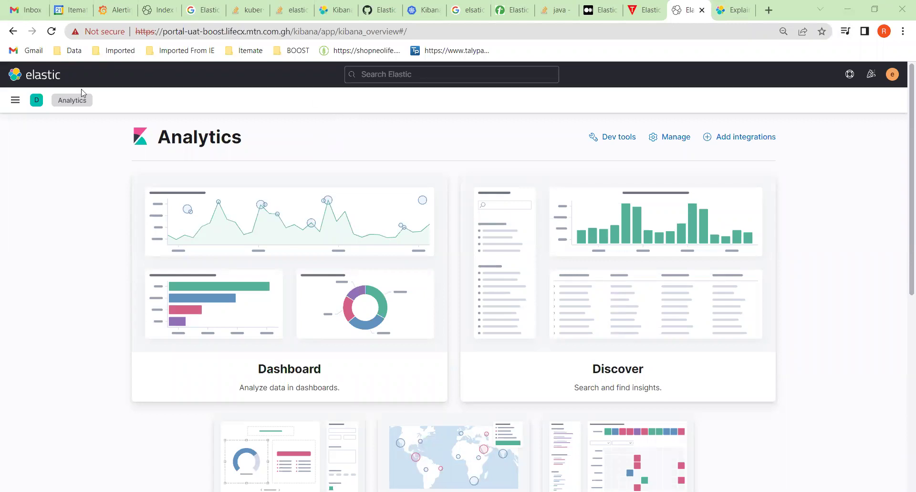
Open the Dev Tools console from the Management section
click(15, 100)
scroll(10, 363, down, 10)
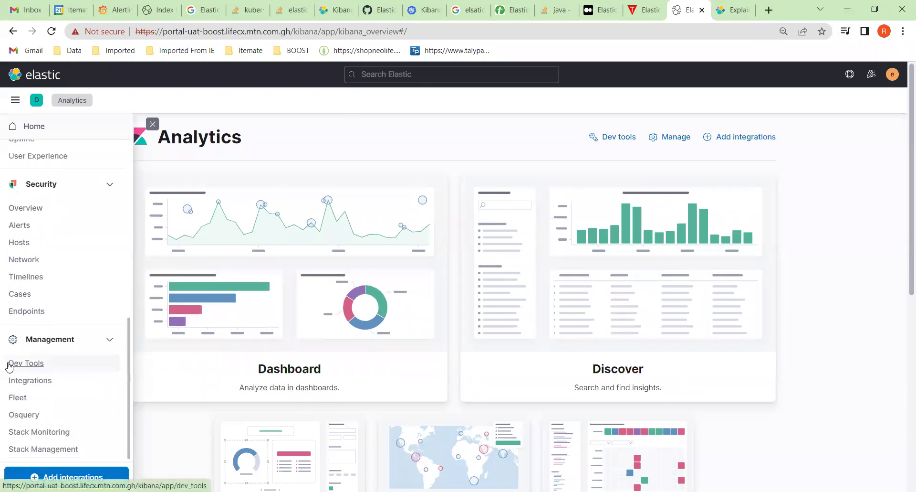
scroll(32, 330, down, 2)
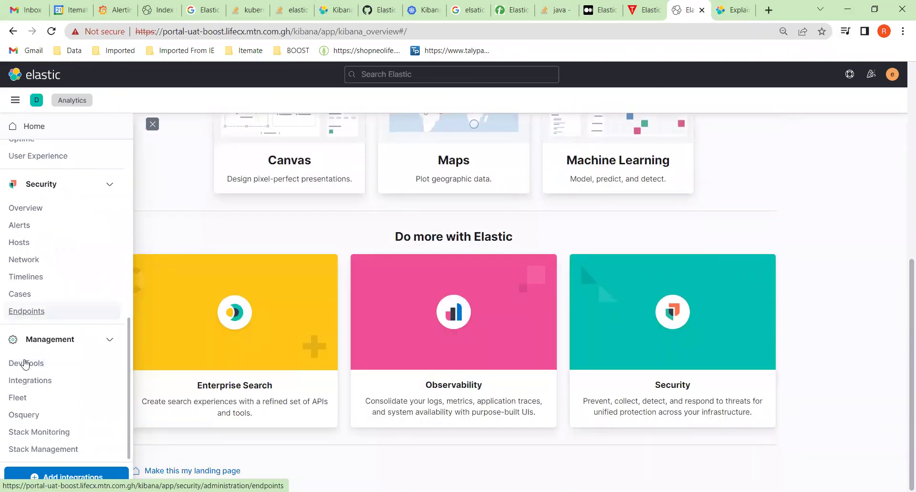
click(25, 364)
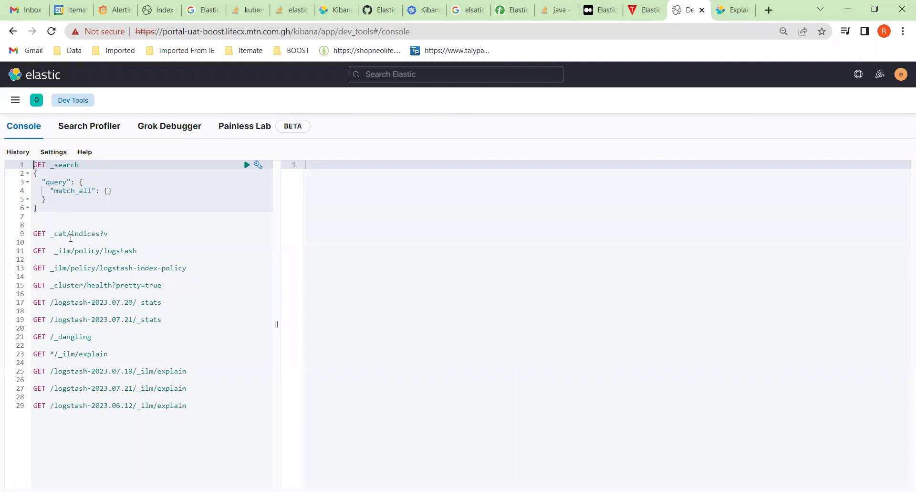
Run the GET _cat/indices?v request and look through the list of indices in the response
click(71, 234)
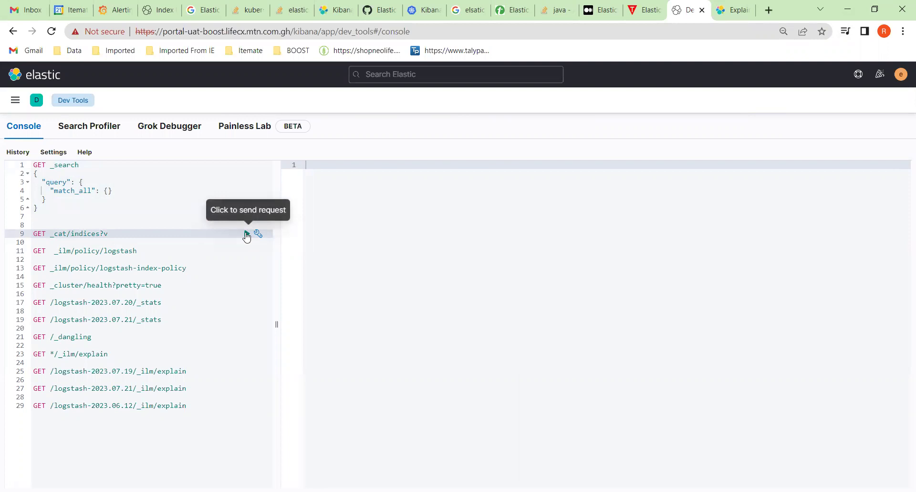
click(247, 234)
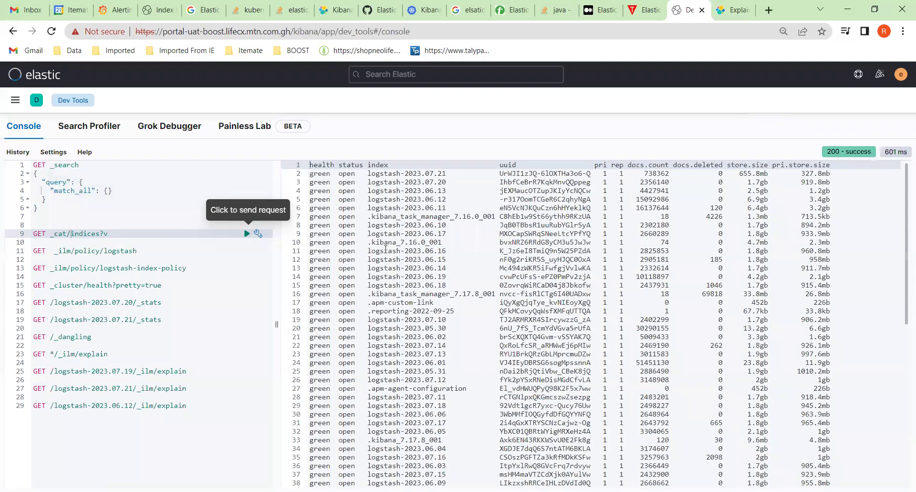
scroll(385, 257, down, 5)
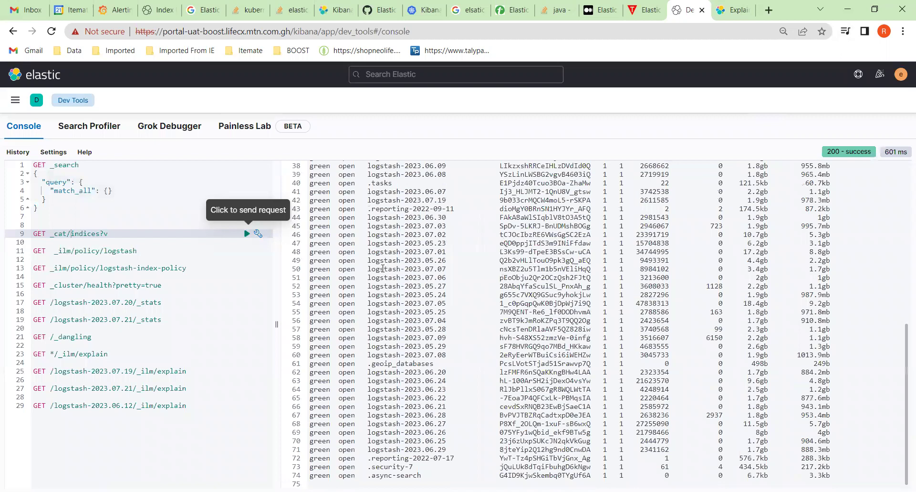
scroll(384, 267, up, 5)
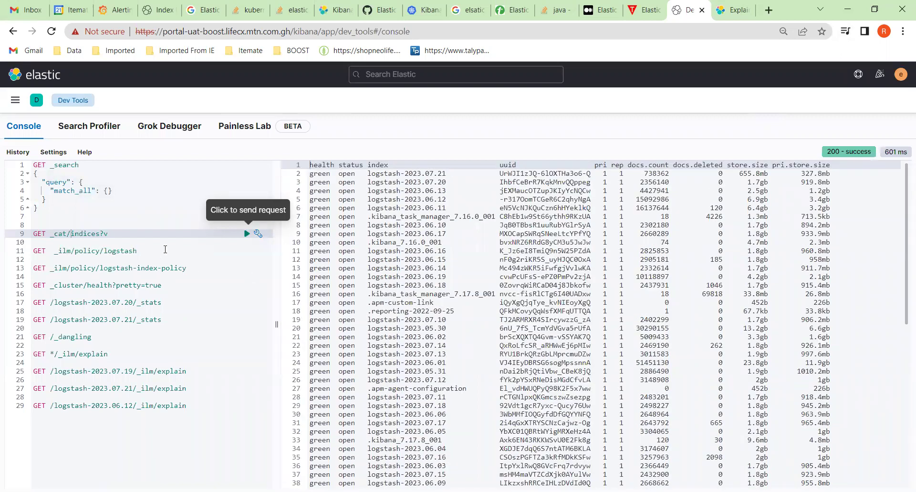
Run GET _ilm/policy/logstash and examine the delete phase's minimum age and the indices using the policy
click(128, 251)
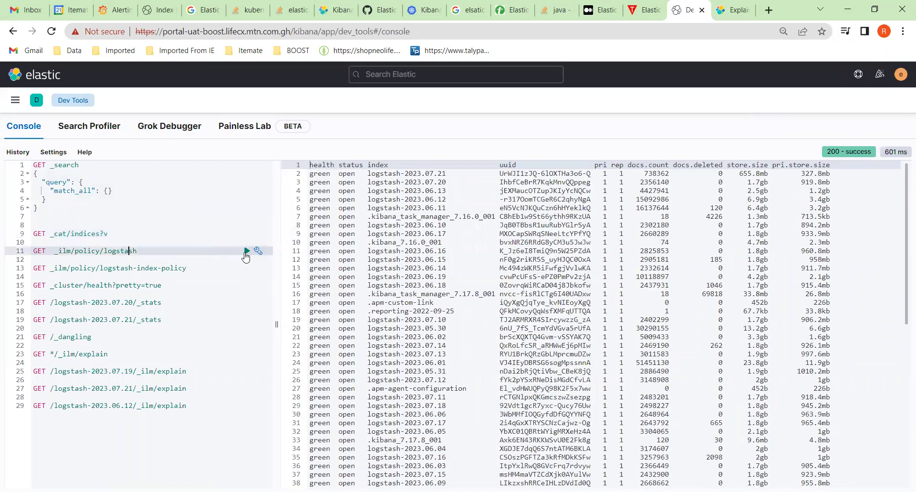
click(247, 251)
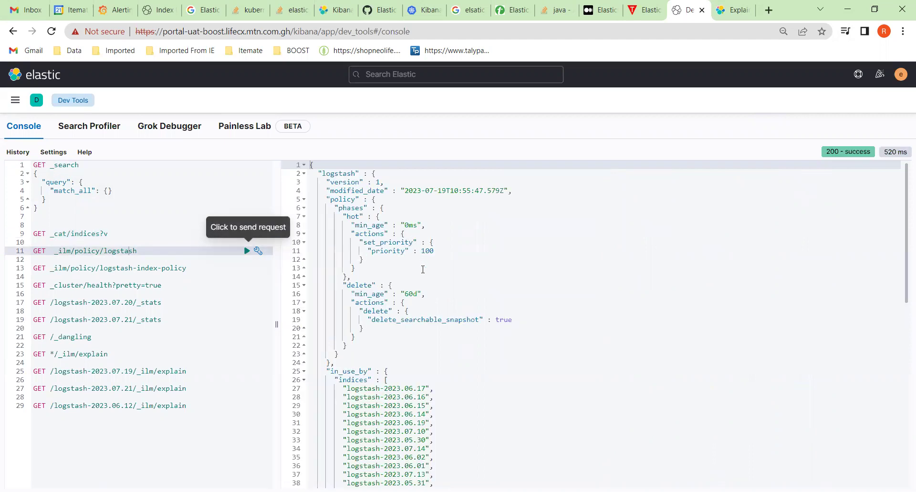
click(404, 293)
double_click(404, 294)
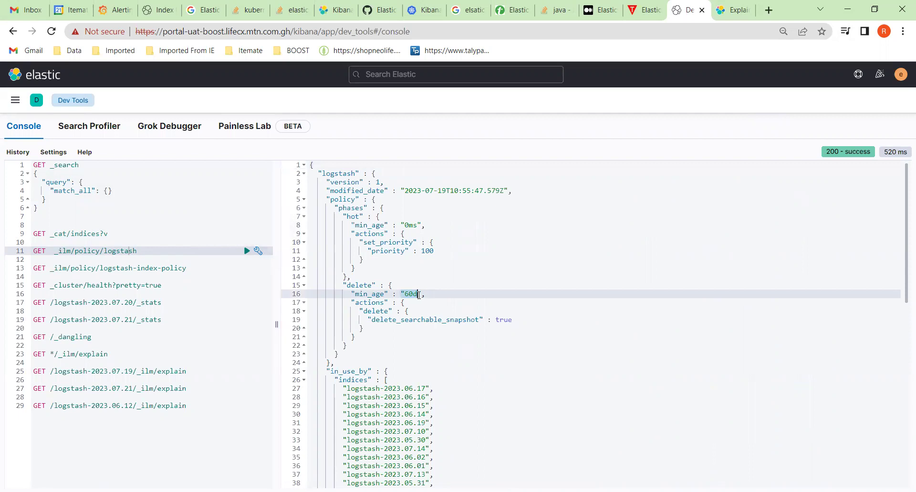
scroll(461, 334, down, 10)
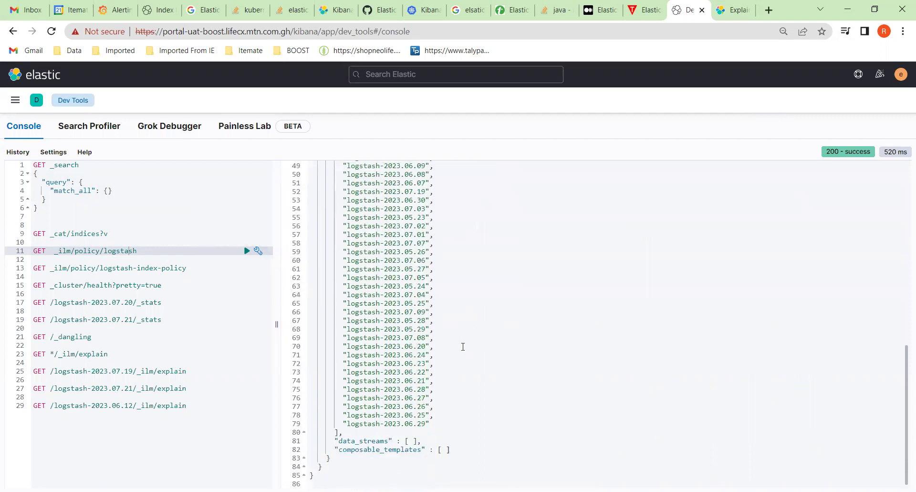
scroll(461, 344, up, 9)
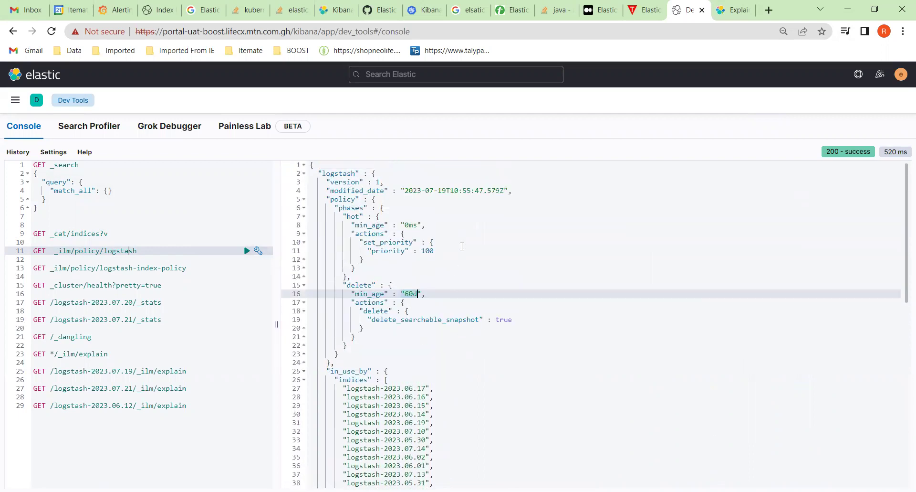
Run the GET _cluster/health?pretty=true request and the GET /logstash-2023.07.20/_stats request, and look over the index statistics
double_click(152, 284)
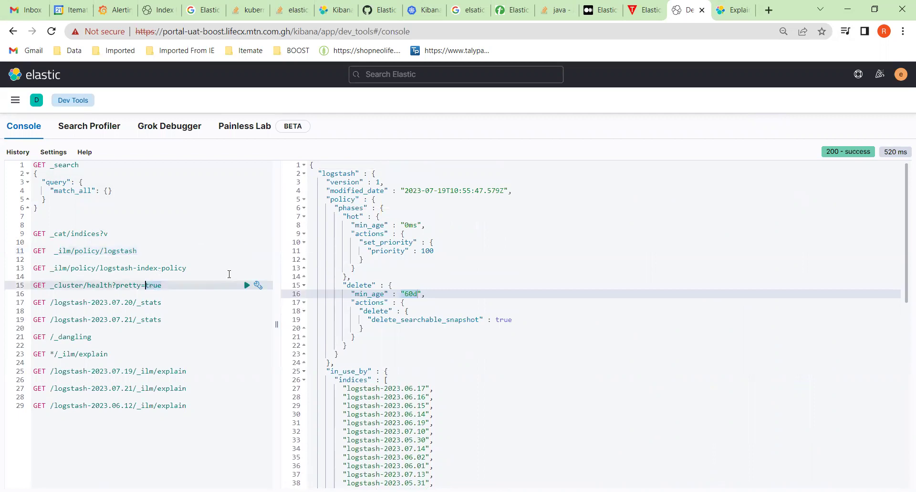
click(247, 285)
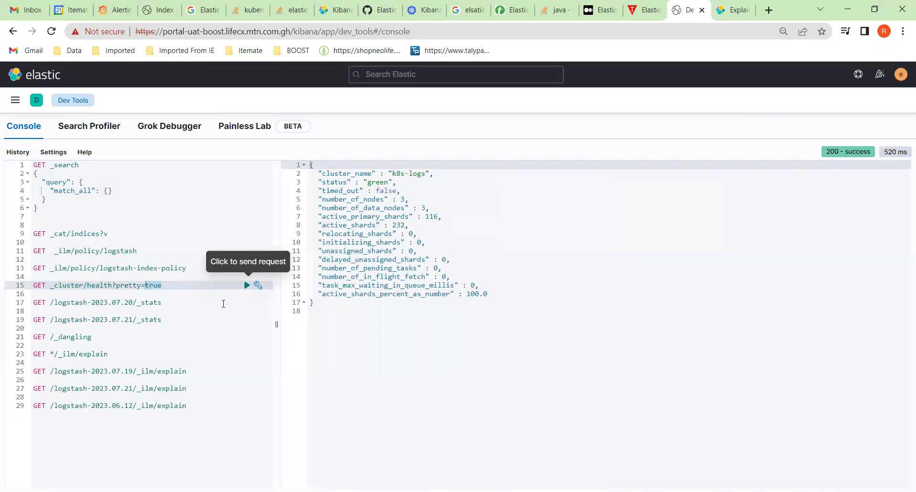
click(153, 302)
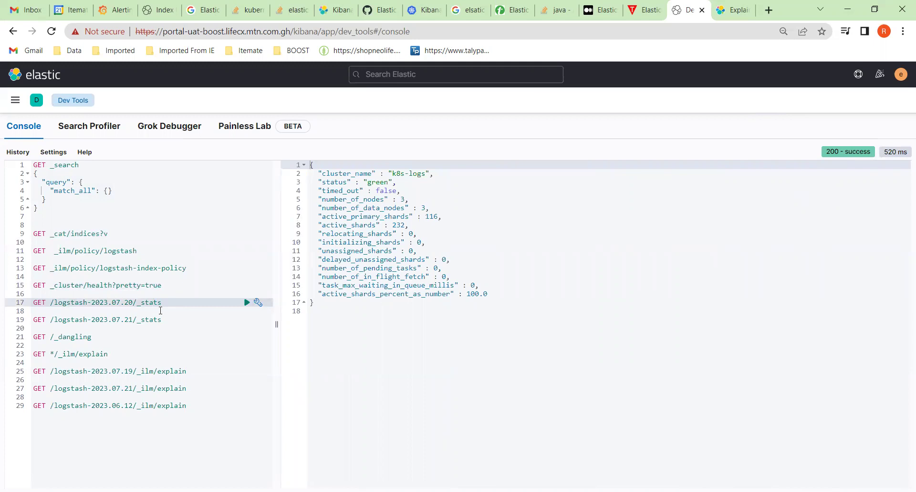
click(247, 302)
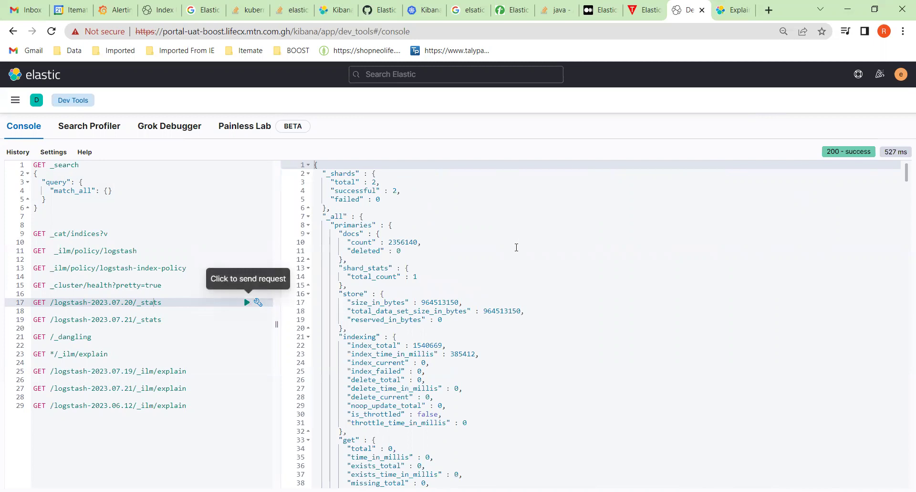
scroll(517, 246, down, 3)
scroll(517, 250, up, 3)
Run GET /logstash-2023.07.21/_stats to check that index's statistics, and run GET /_dangling to check for dangling indices
click(168, 320)
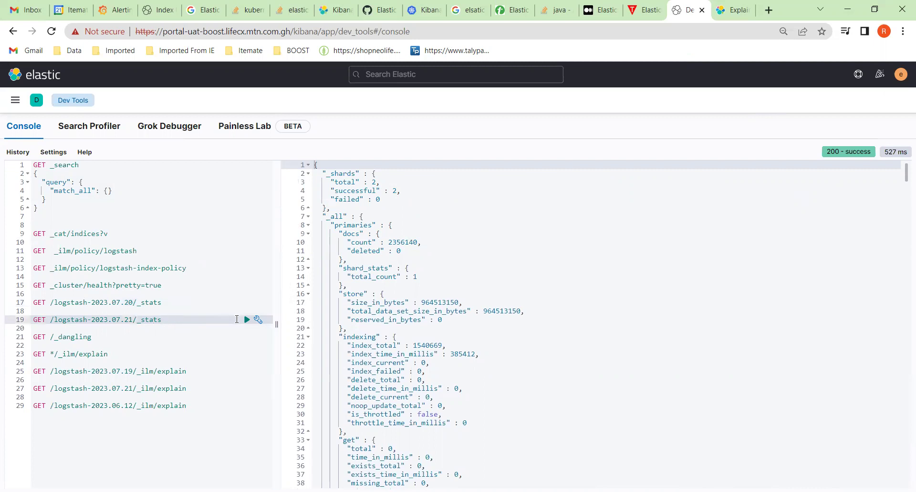
click(247, 320)
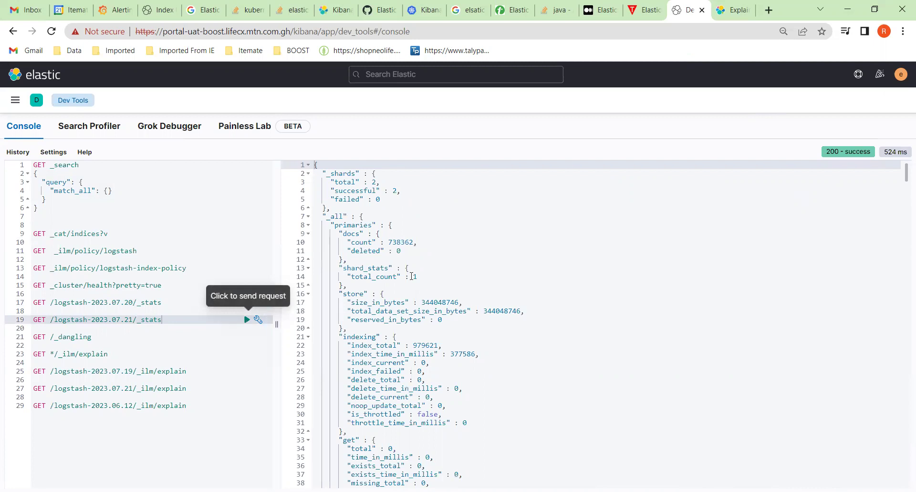
scroll(412, 276, down, 3)
scroll(411, 276, up, 3)
click(87, 336)
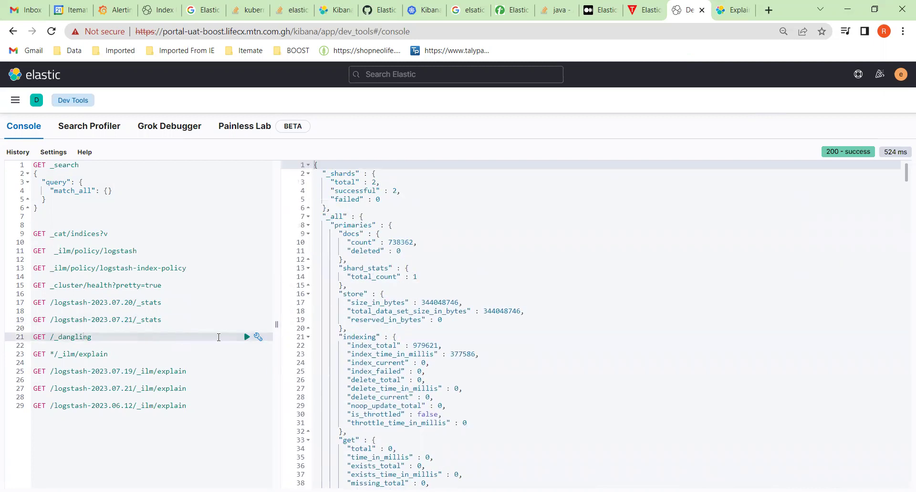
click(246, 337)
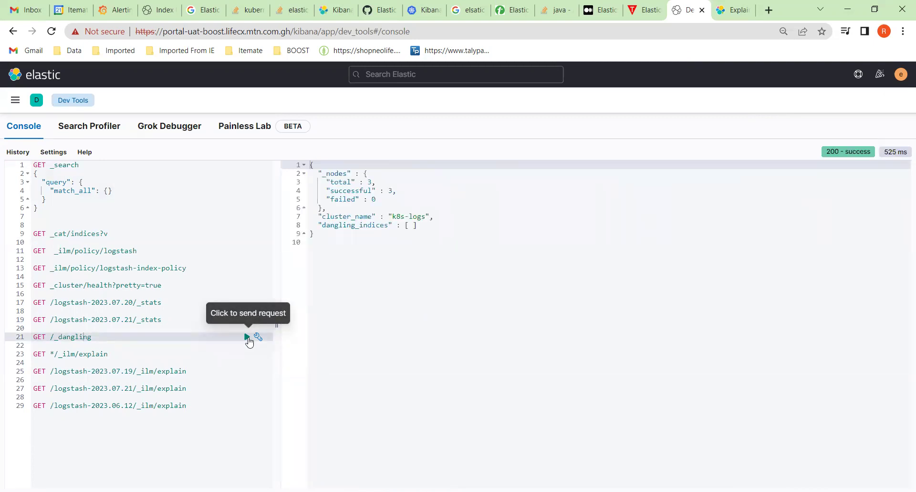
Run GET /logstash-2023.07.19/_ilm/explain and highlight the policy name in the response
click(87, 354)
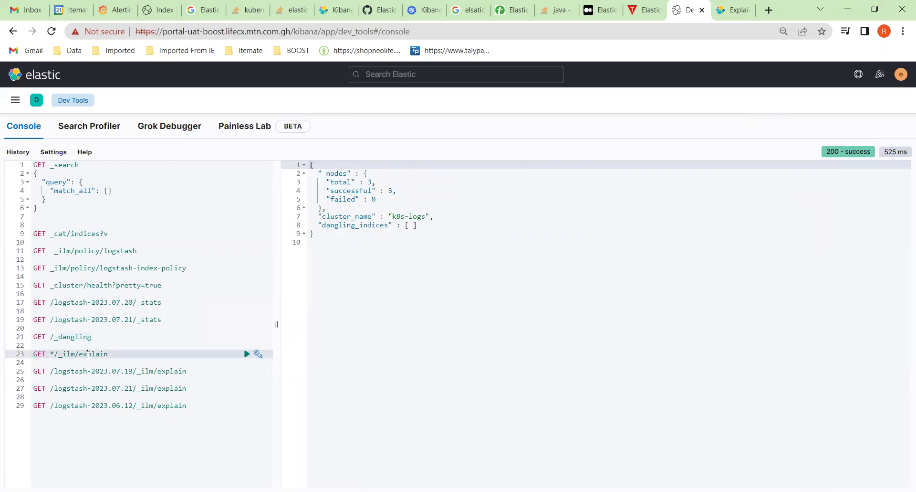
click(155, 371)
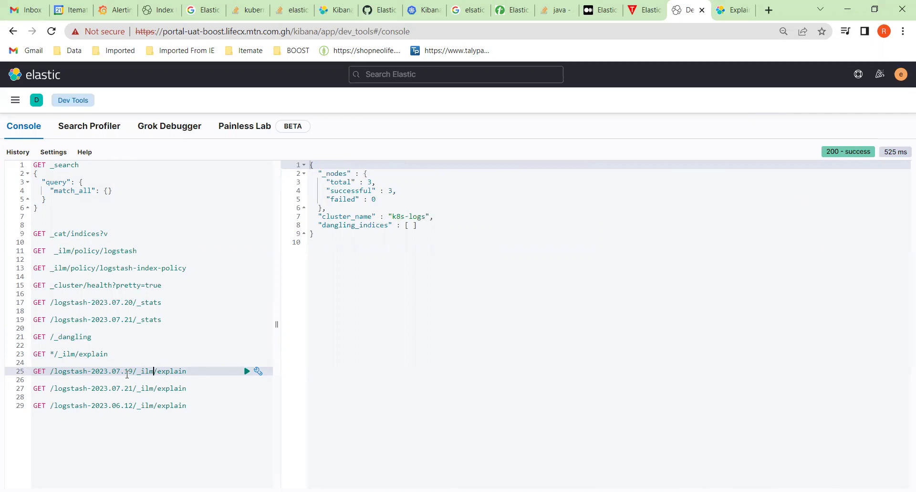
click(247, 372)
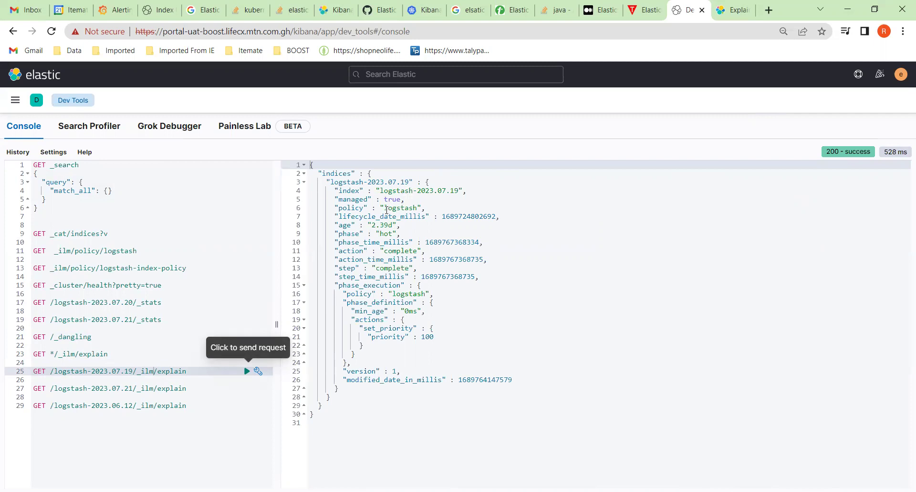
drag(385, 208, 410, 211)
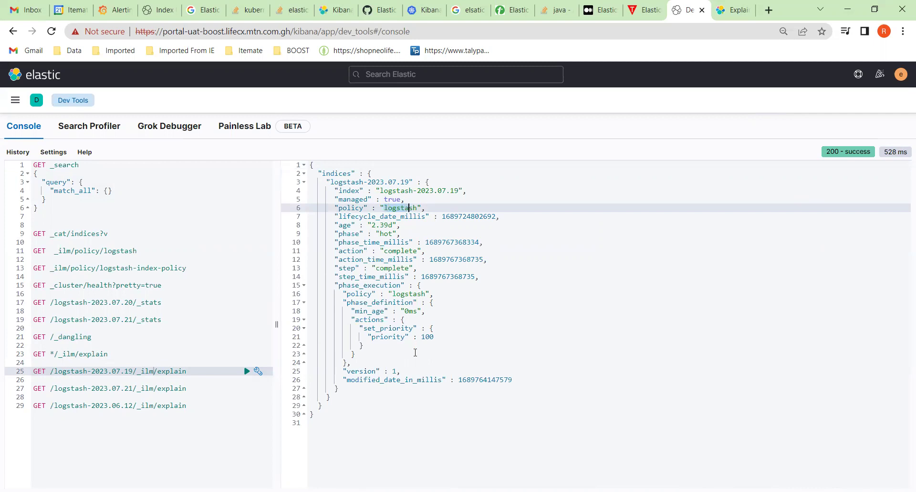
Run the _ilm/explain requests for logstash-2023.07.21 and logstash-2023.06.12, highlighting the policy name and exception type in the first response
click(180, 389)
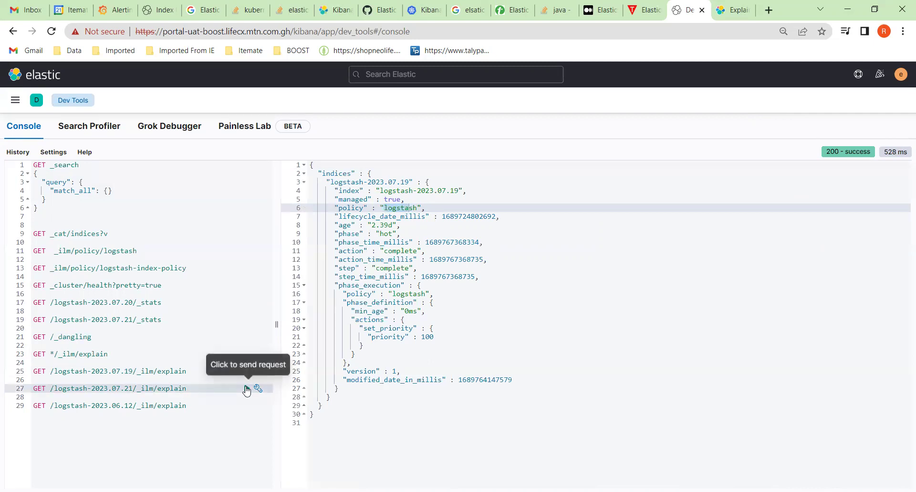
click(246, 388)
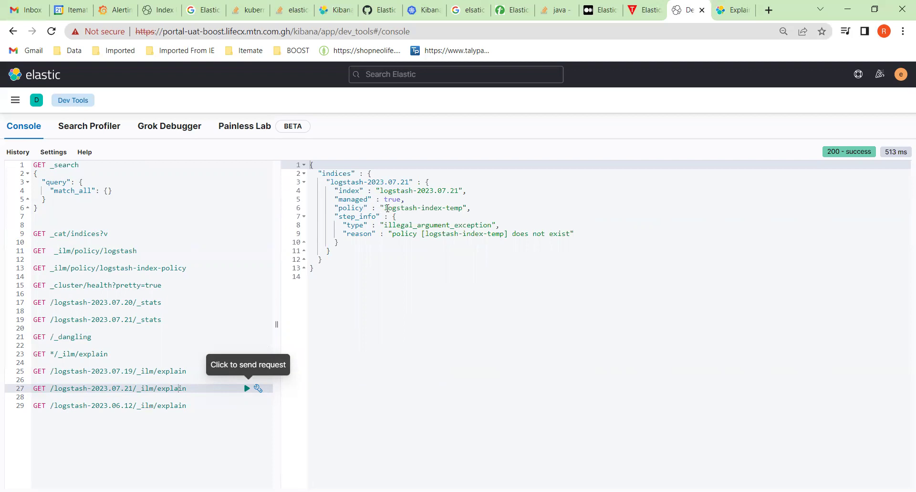
drag(387, 208, 446, 209)
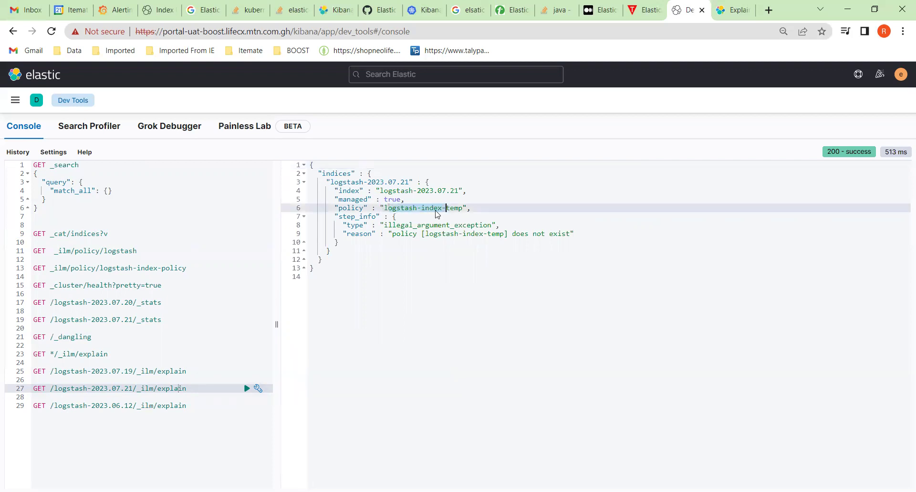
drag(388, 225, 493, 225)
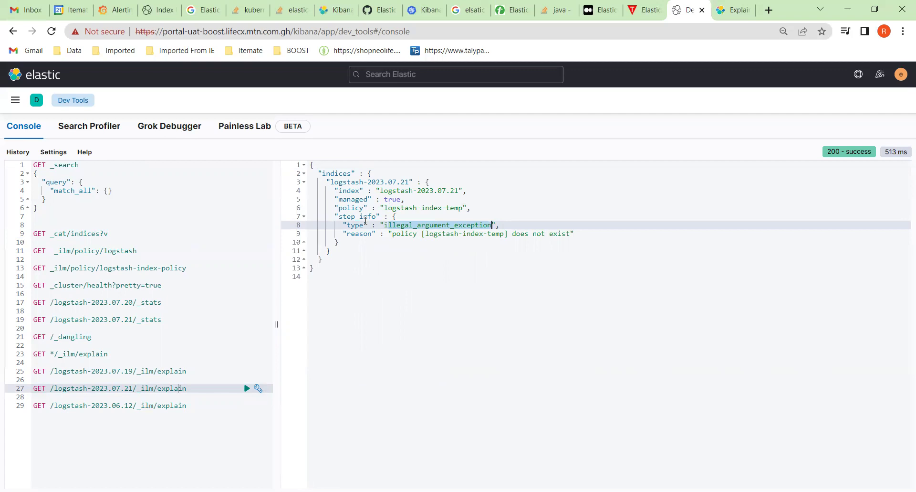
click(166, 405)
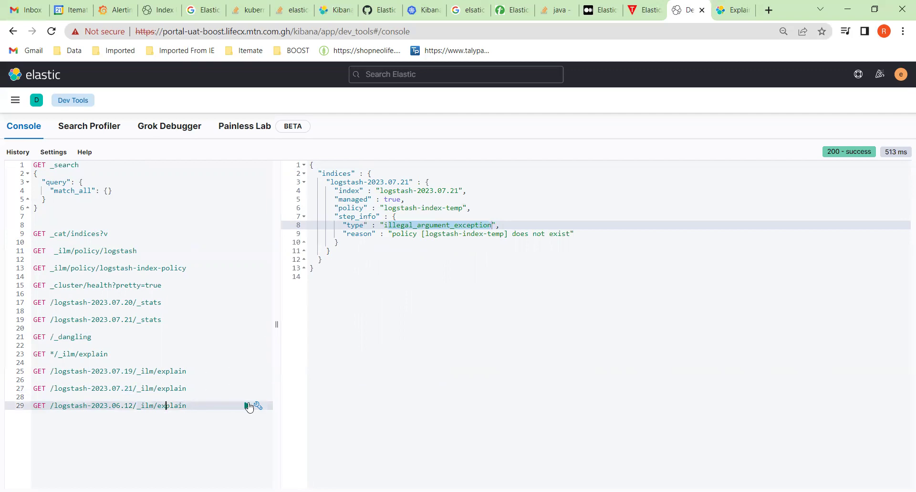
click(247, 405)
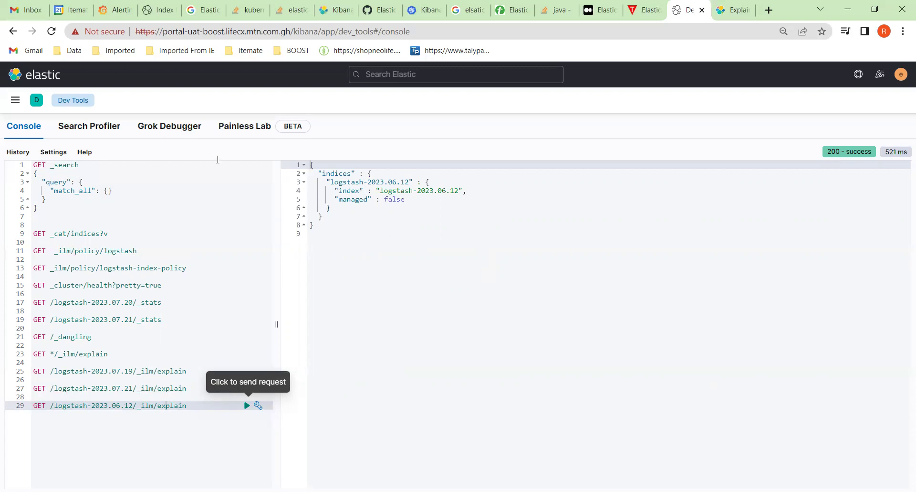
Open Index Lifecycle Policies in Stack Management and go to page 2 of the policy list
click(14, 101)
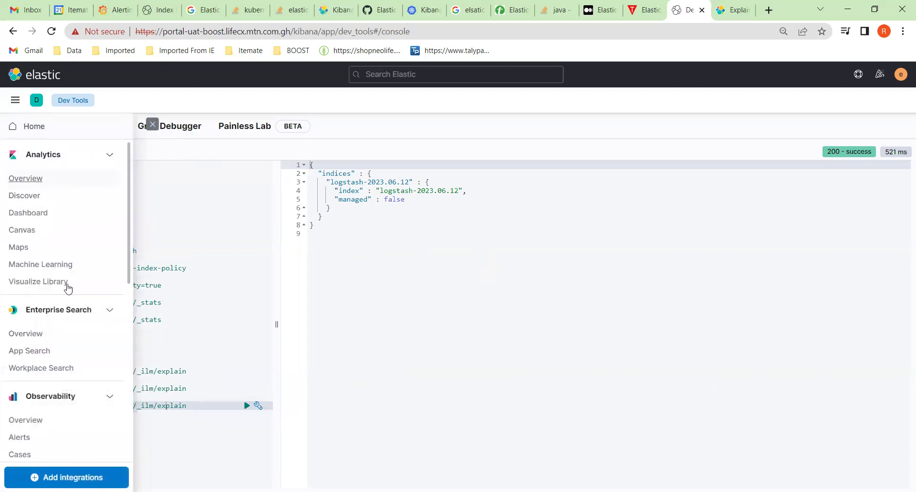
scroll(31, 452, down, 5)
click(34, 446)
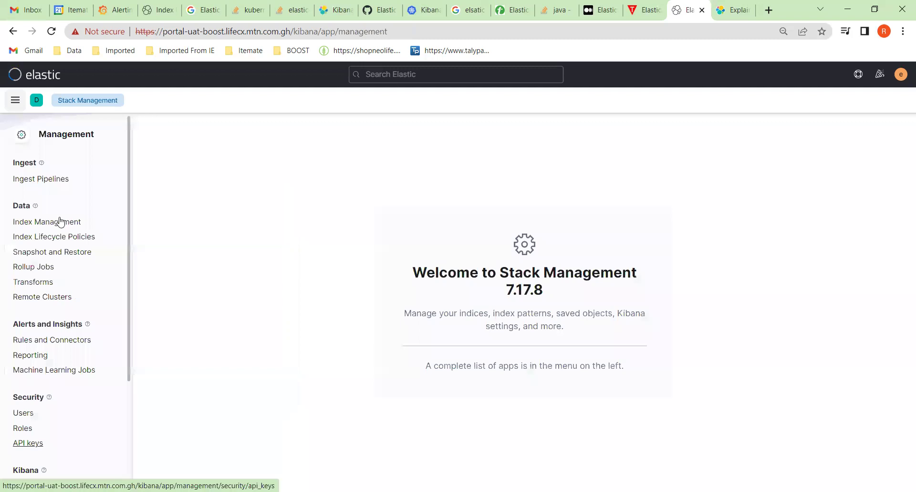
click(53, 237)
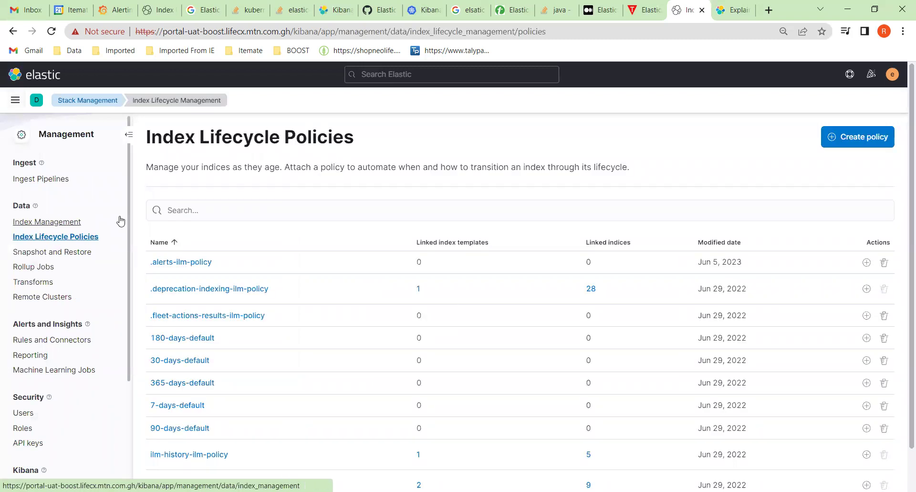
scroll(260, 262, down, 1)
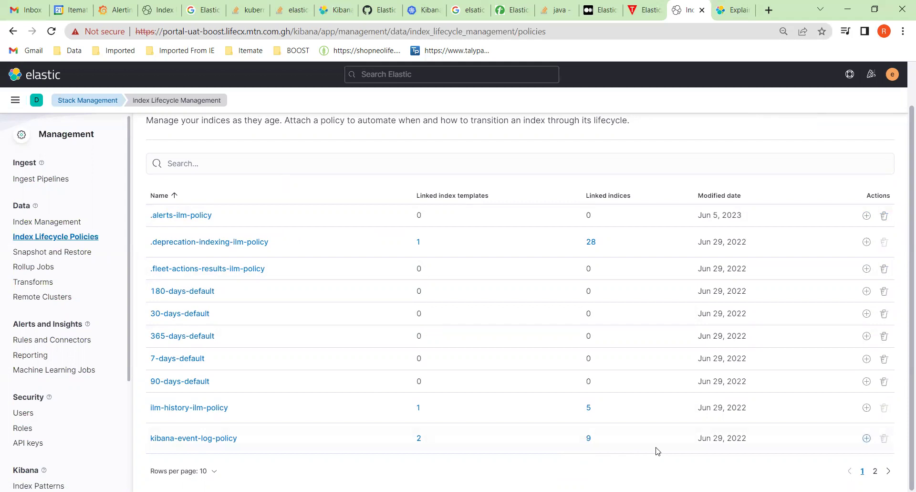
click(873, 472)
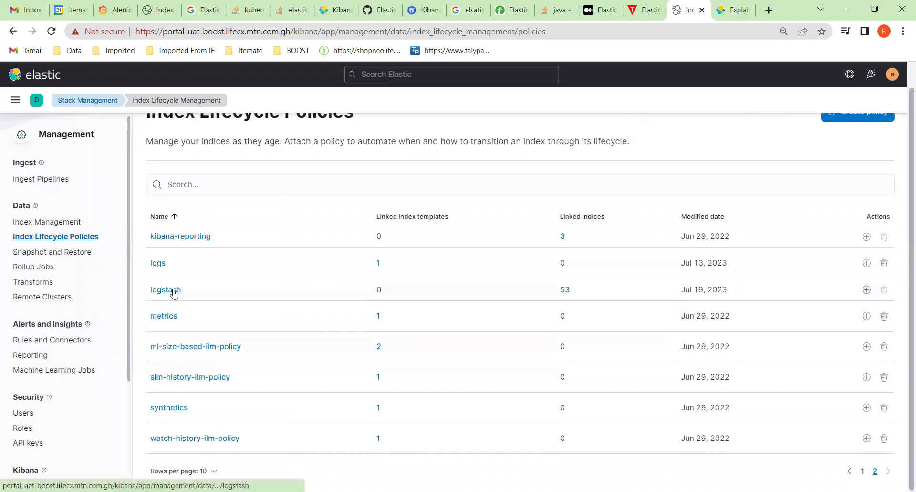
View the indices linked to the logstash policy, and return to page 2 of the Index Lifecycle Policies list
click(565, 289)
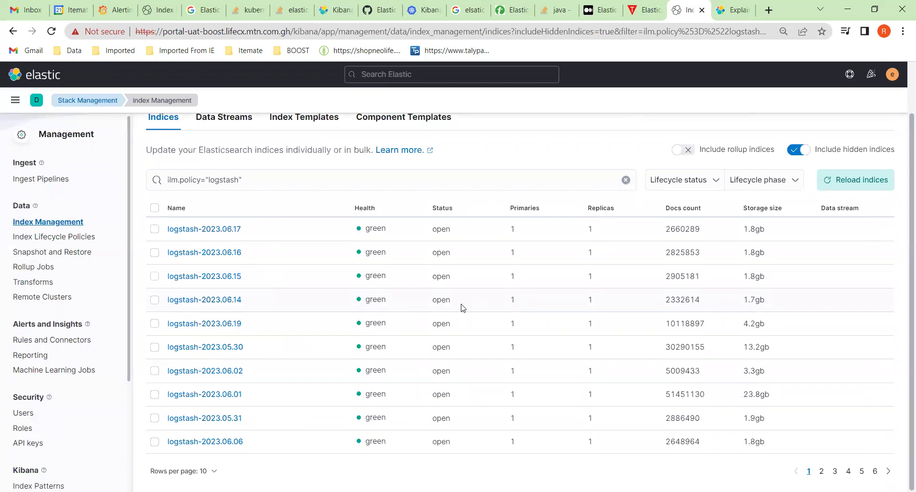
click(64, 237)
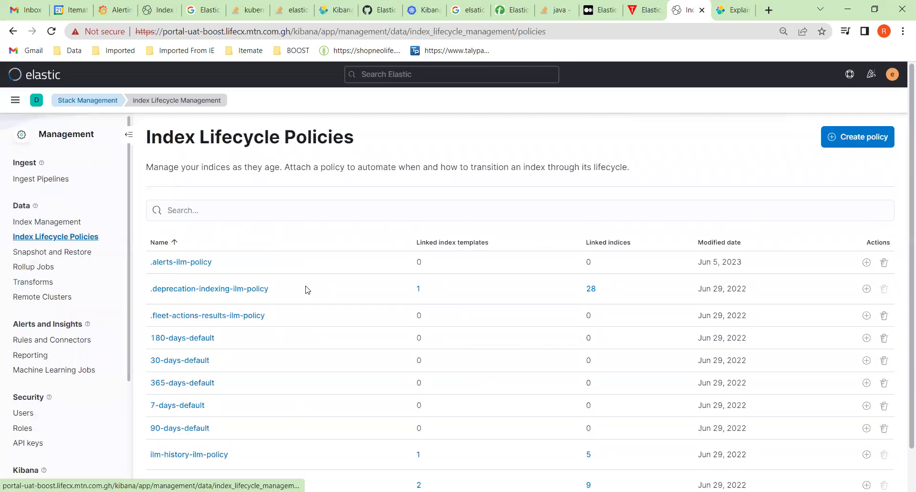
scroll(835, 454, down, 1)
click(875, 470)
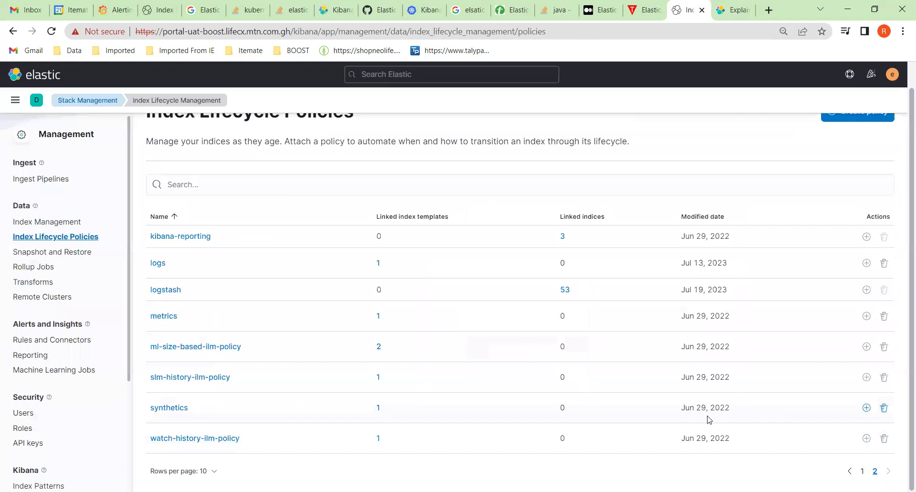
scroll(710, 420, up, 1)
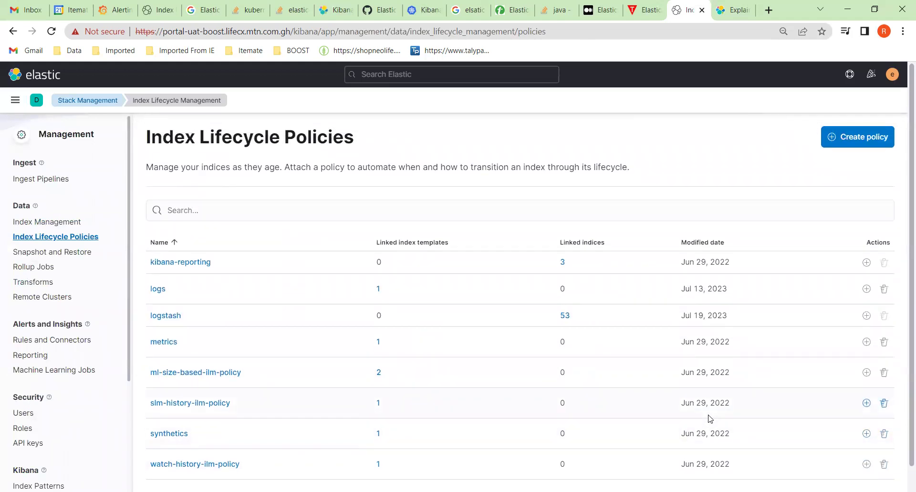
In the mtn.bj Kibana instance, find logstash-index-policy on page 2 of Index Lifecycle Policies and copy its name
click(164, 11)
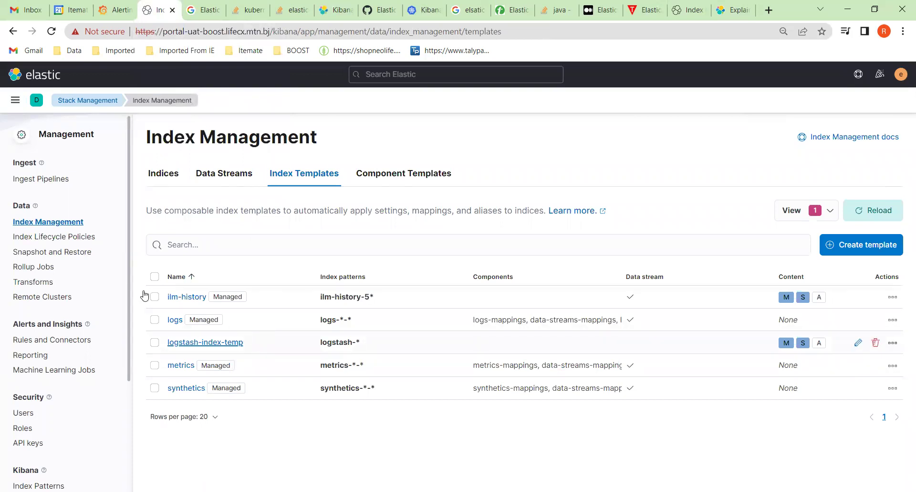
click(62, 237)
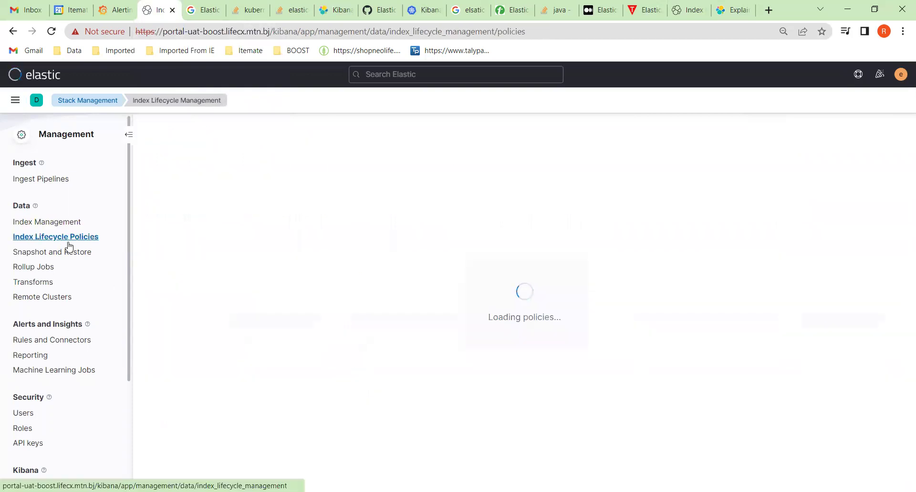
scroll(860, 441, down, 2)
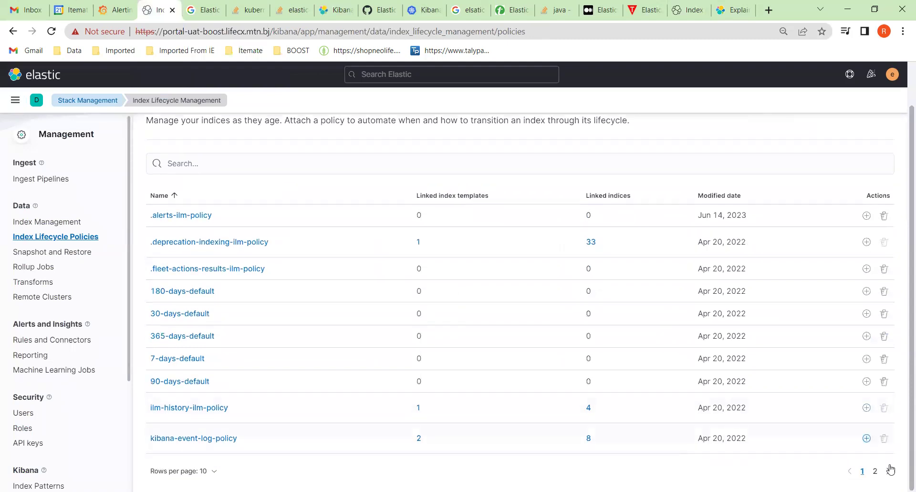
click(875, 471)
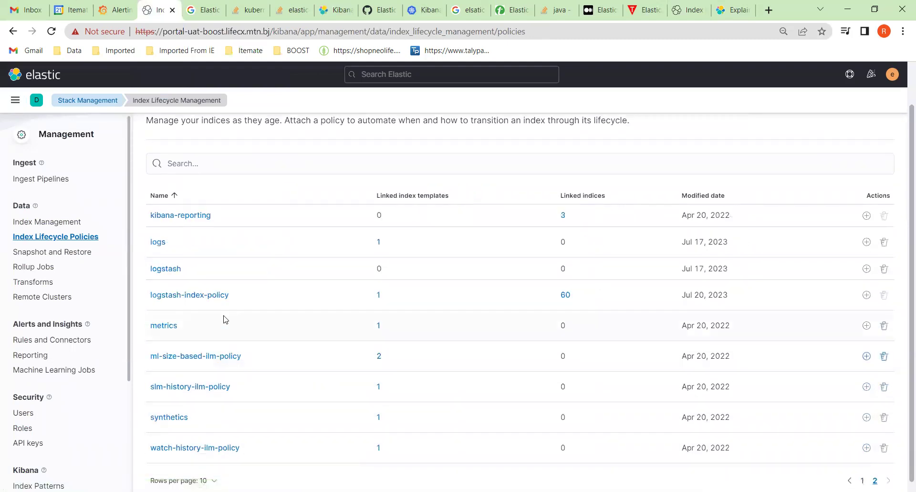
drag(229, 296, 149, 299)
right_click(169, 296)
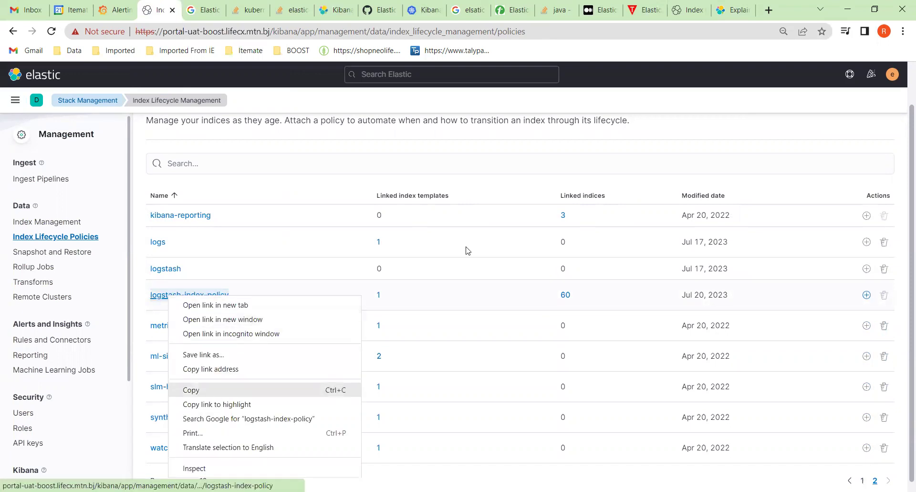
Switch back to the mtn.com.gh Kibana instance and start a new lifecycle policy named logstash-index-policy
click(688, 10)
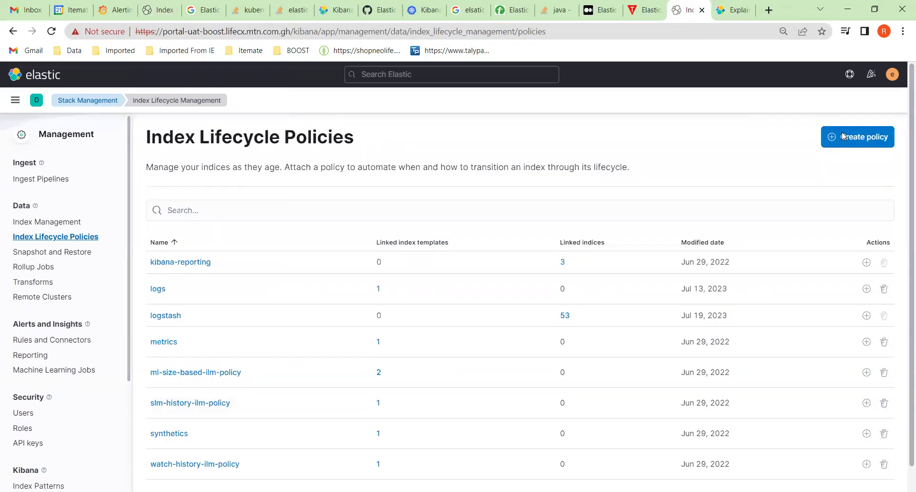
click(843, 137)
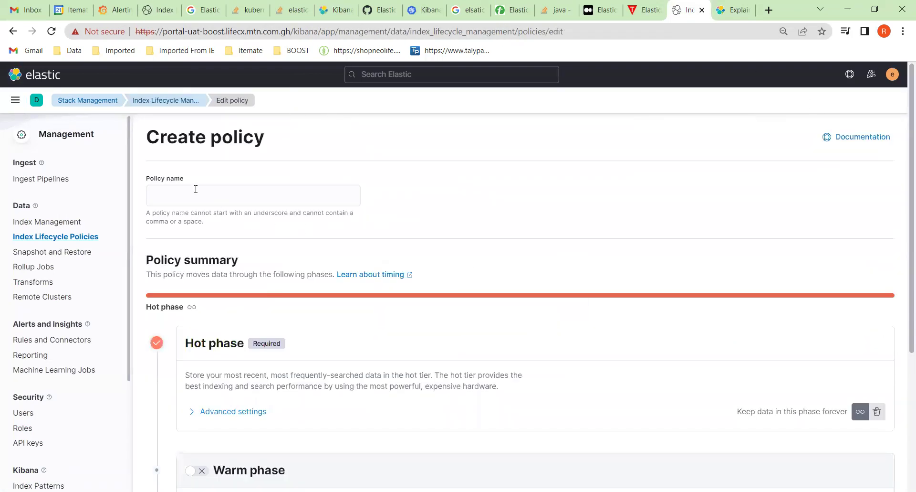
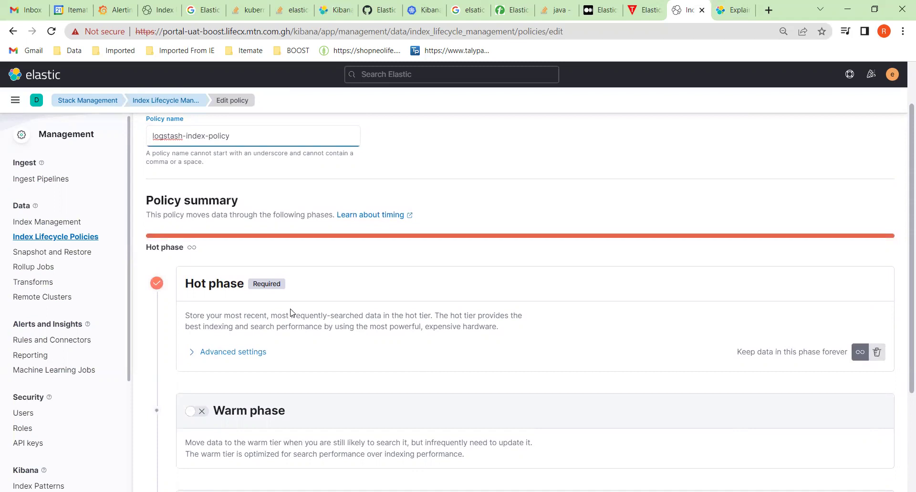
scroll(292, 311, down, 3)
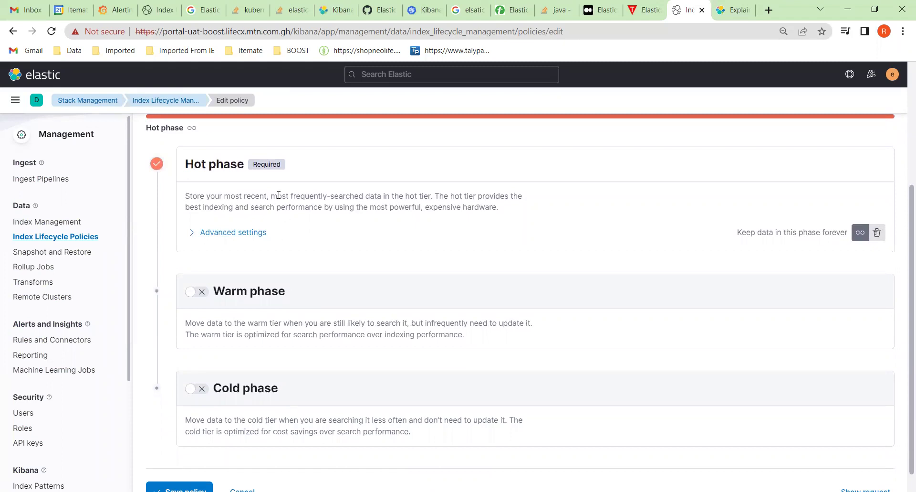
scroll(268, 285, down, 1)
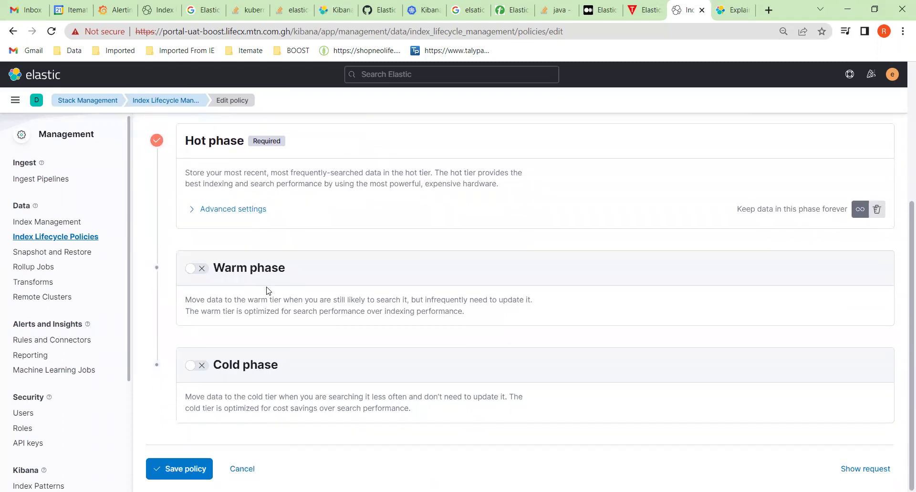
scroll(273, 364, up, 2)
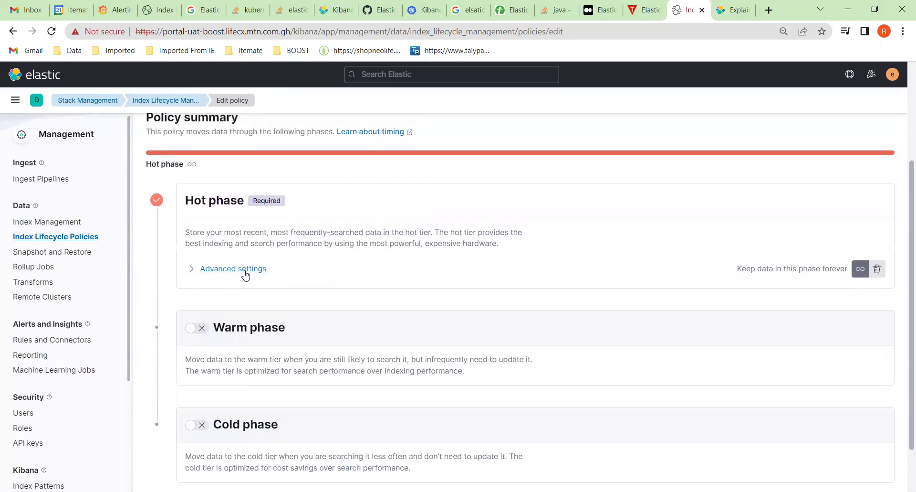
scroll(248, 277, down, 2)
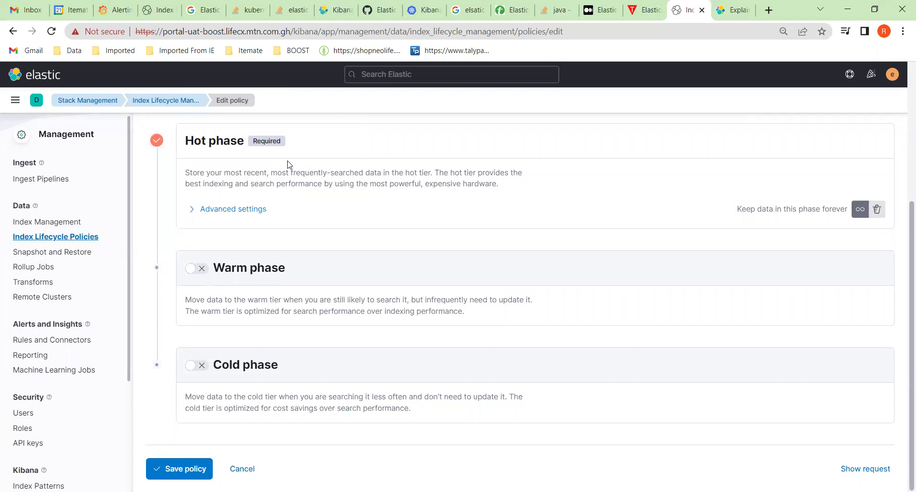
In the hot phase's advanced settings, turn off the recommended rollover defaults and disable rollover
click(247, 210)
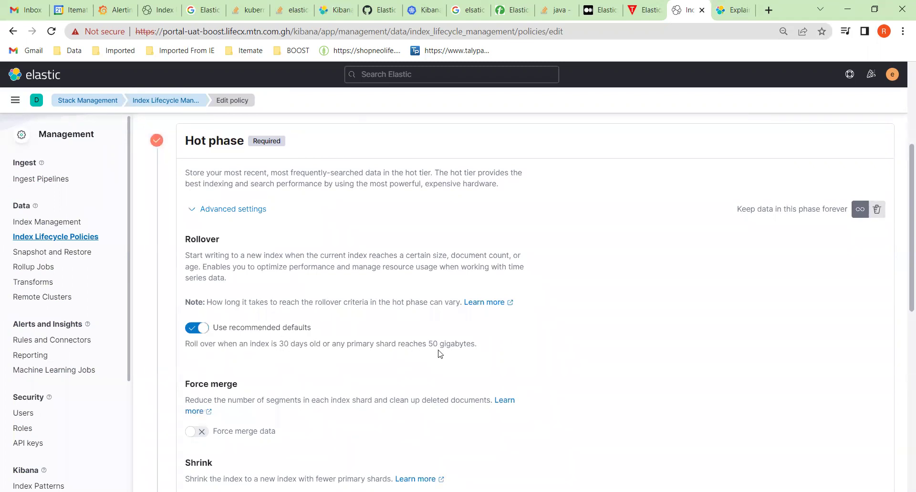
scroll(440, 353, down, 3)
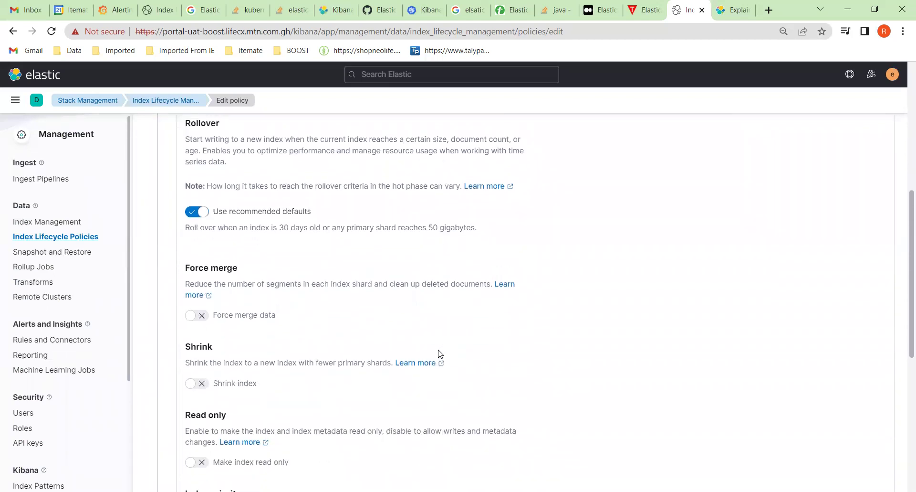
scroll(283, 347, up, 1)
click(195, 268)
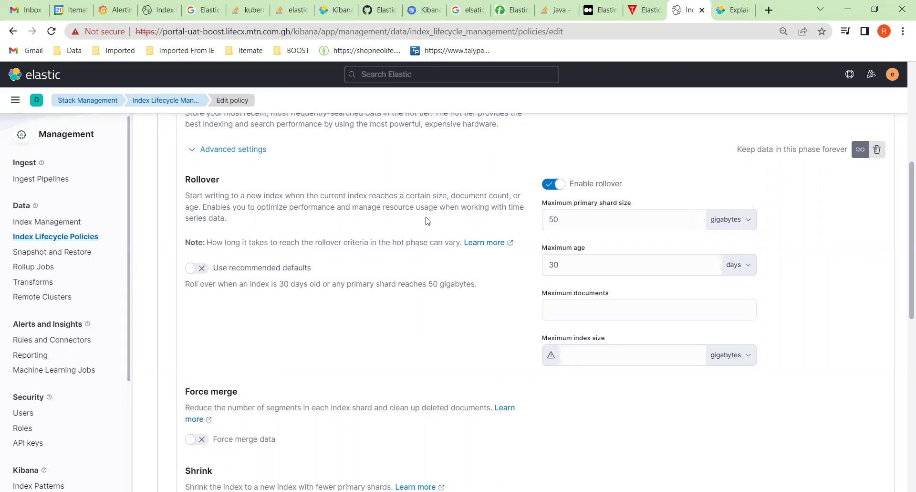
scroll(428, 224, up, 3)
scroll(428, 223, down, 5)
scroll(429, 221, up, 3)
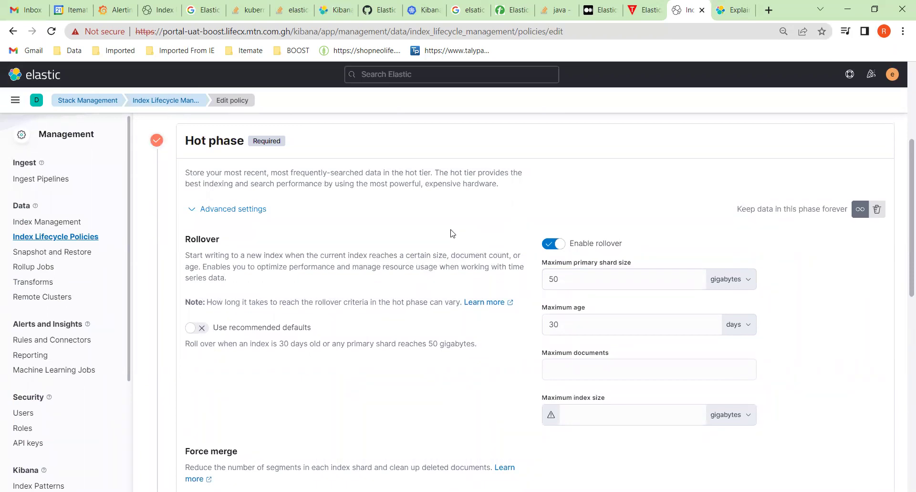
click(550, 244)
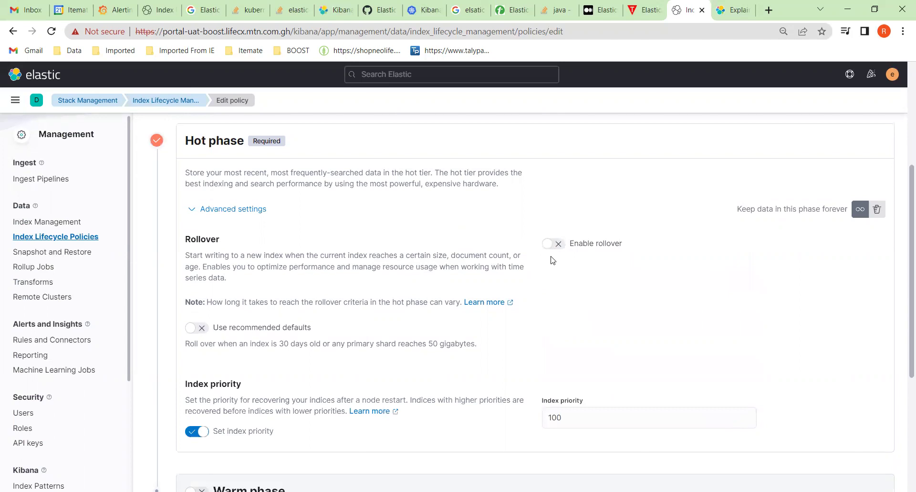
Set the hot phase to delete data after it instead of keeping it forever, adding a delete phase
scroll(556, 259, down, 5)
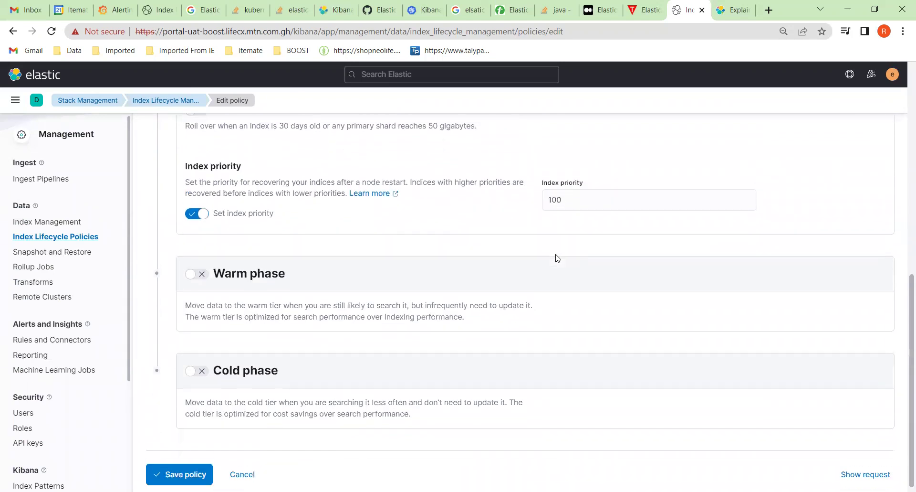
scroll(556, 259, up, 6)
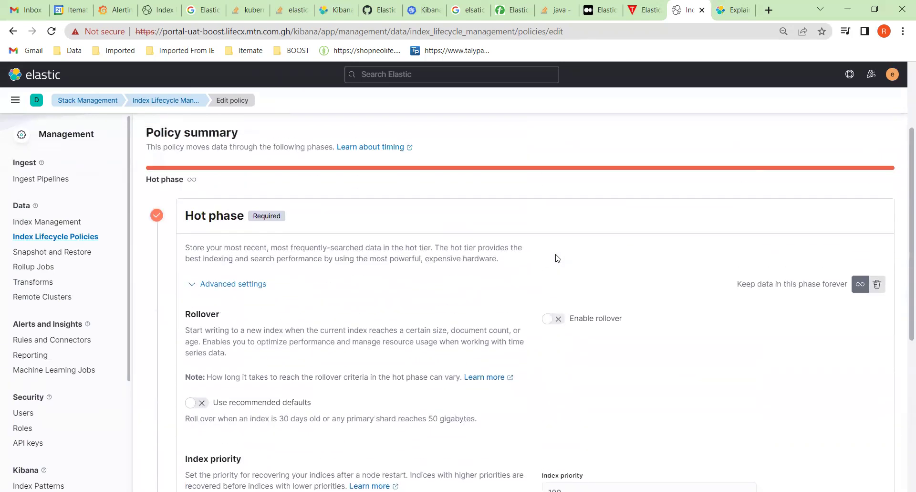
scroll(556, 260, down, 2)
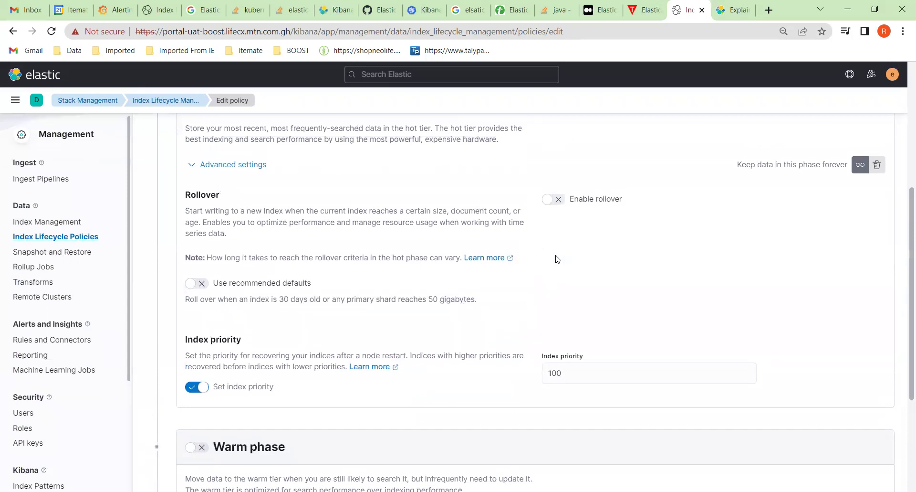
scroll(556, 259, up, 2)
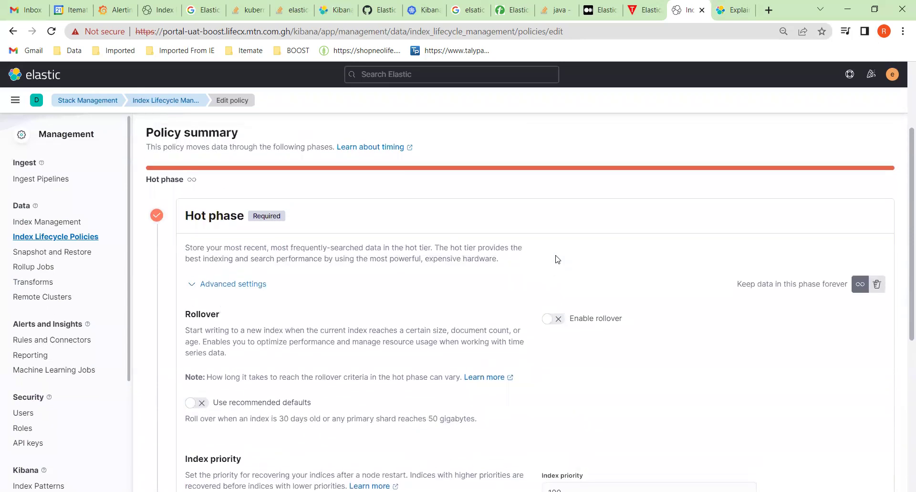
scroll(557, 260, down, 1)
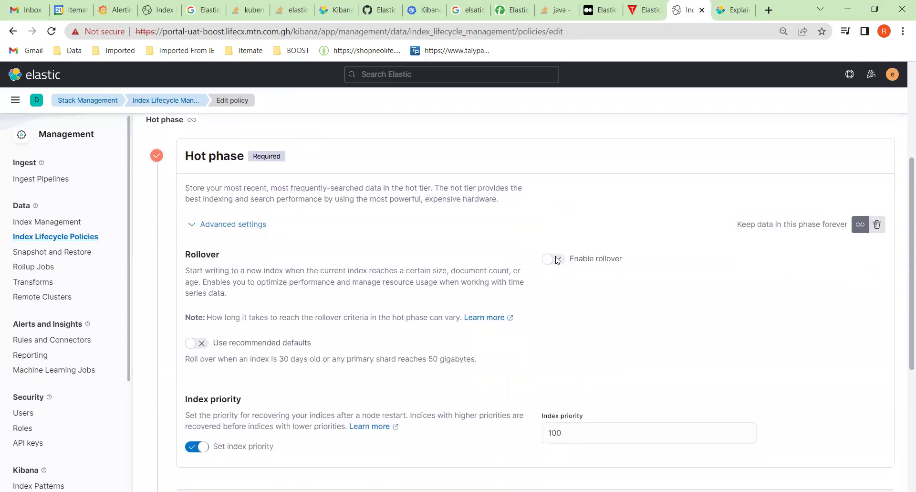
click(878, 228)
scroll(613, 283, down, 4)
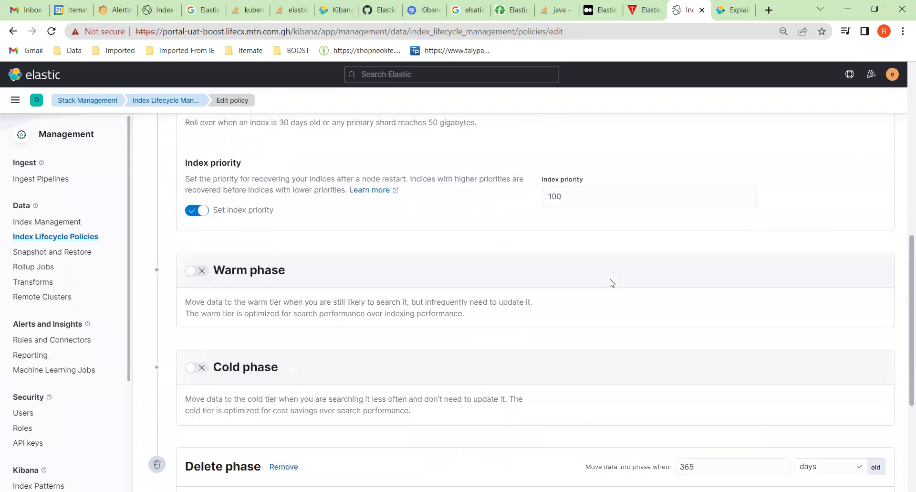
scroll(612, 283, down, 4)
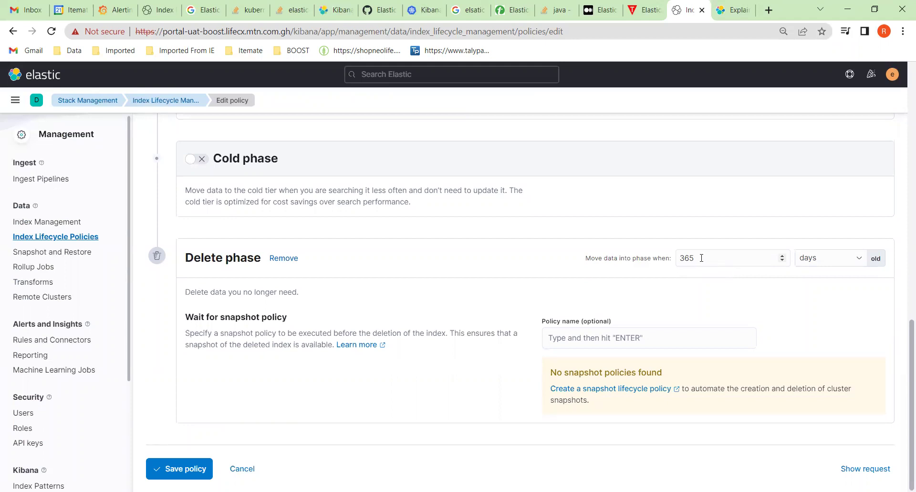
Set the delete phase to start when data is 60 days old, and save the policy
click(700, 260)
key(BackSpace)
key(BackSpace)
key(BackSpace)
text(60)
click(178, 470)
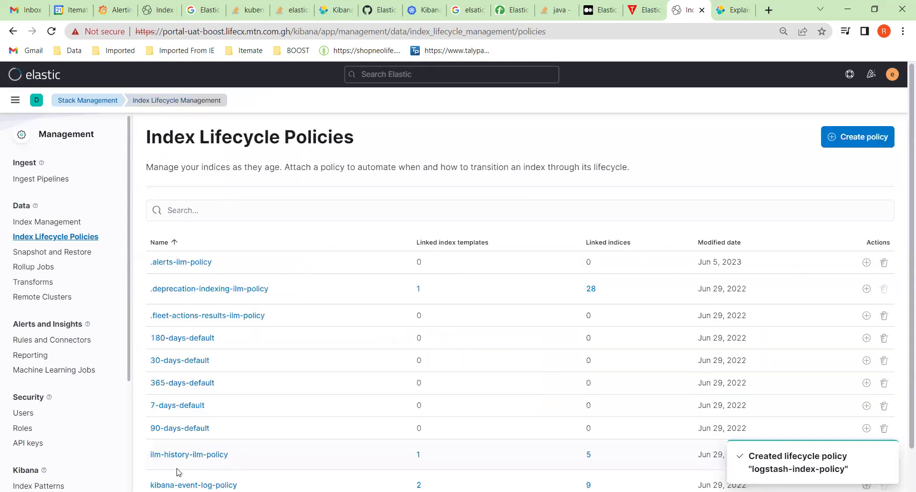
Dismiss the creation notice and check page 2 of the policy list for logstash-index-policy
scroll(256, 341, down, 2)
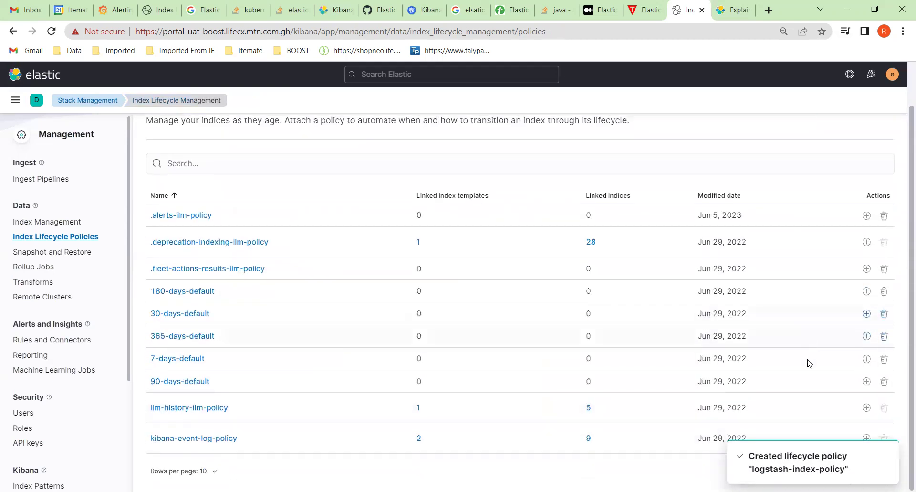
click(887, 454)
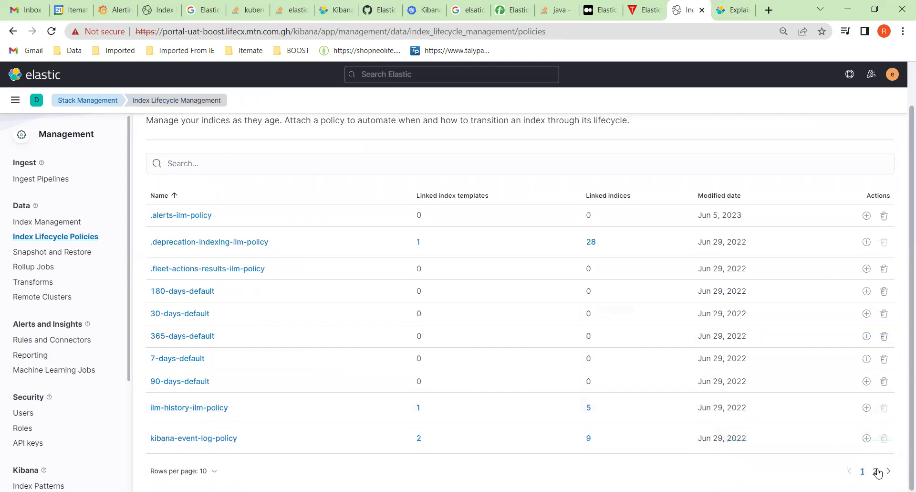
click(876, 472)
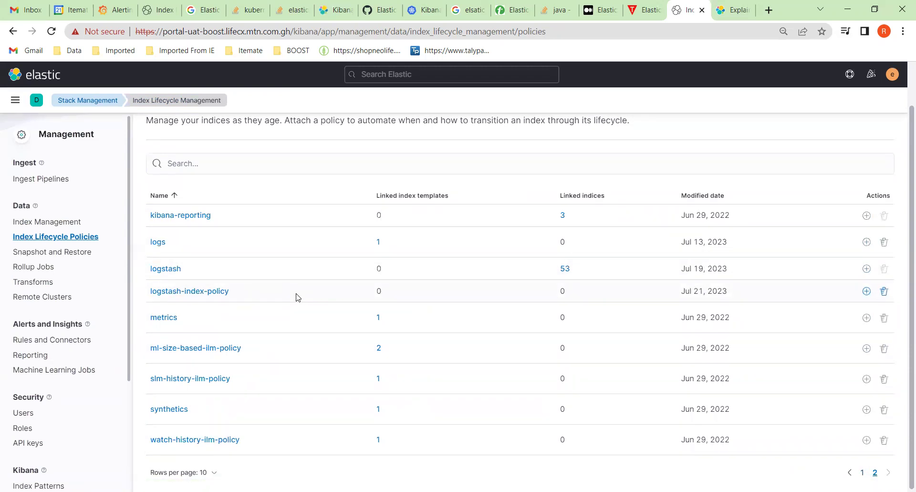
Open the Index Templates list in Index Management
click(63, 222)
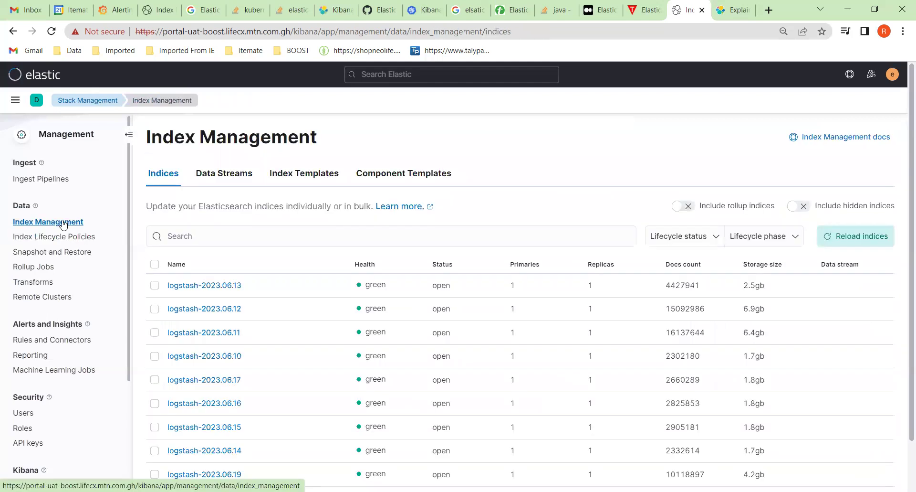
scroll(218, 228, down, 1)
scroll(218, 228, up, 1)
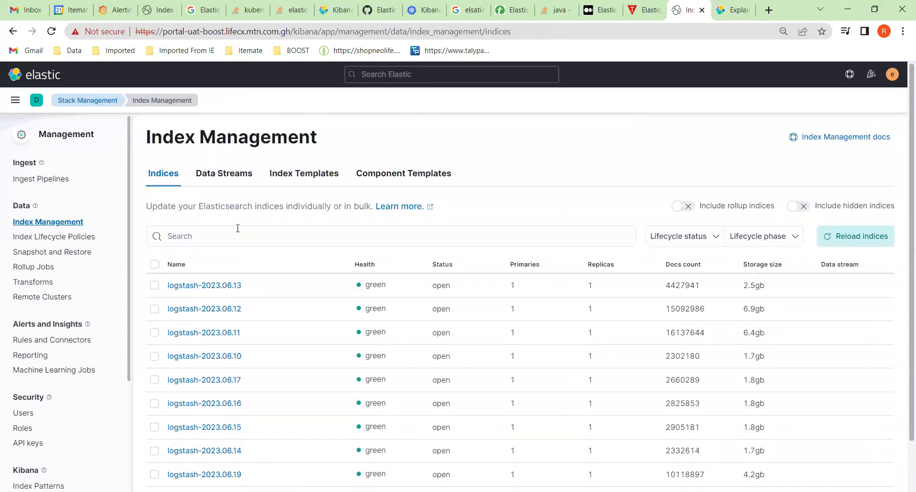
click(307, 176)
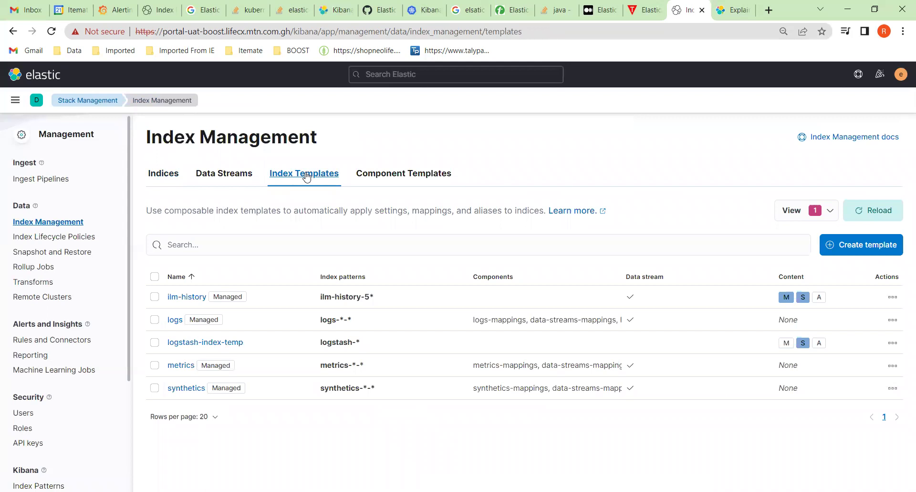
Open the logstash-index-temp template for editing and review its logistics settings
click(213, 343)
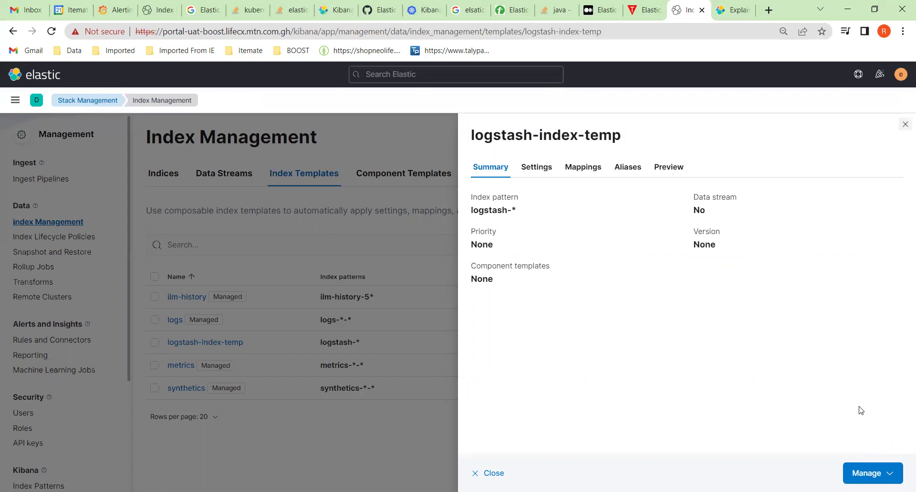
click(867, 471)
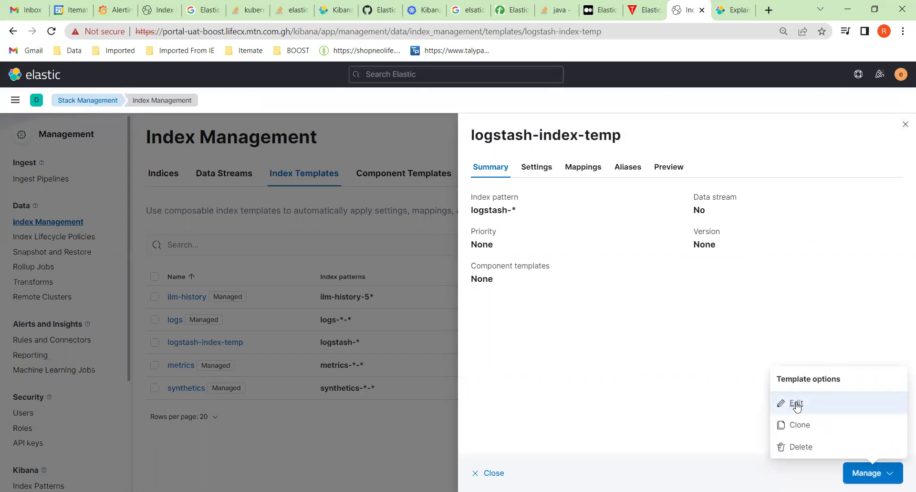
click(796, 403)
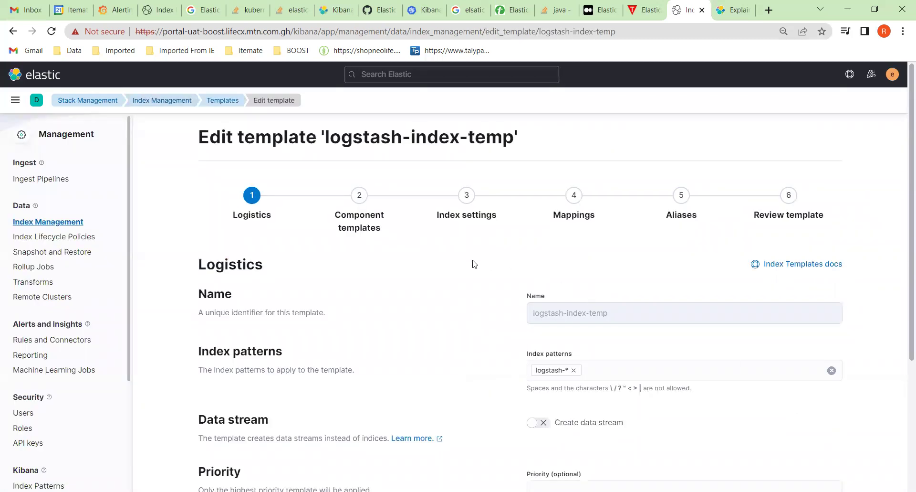
scroll(475, 266, down, 4)
scroll(476, 266, up, 3)
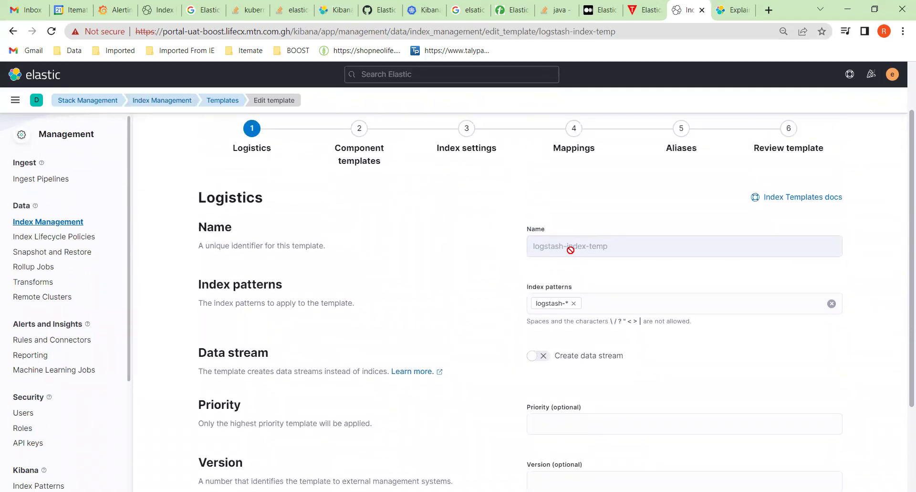
scroll(572, 252, up, 2)
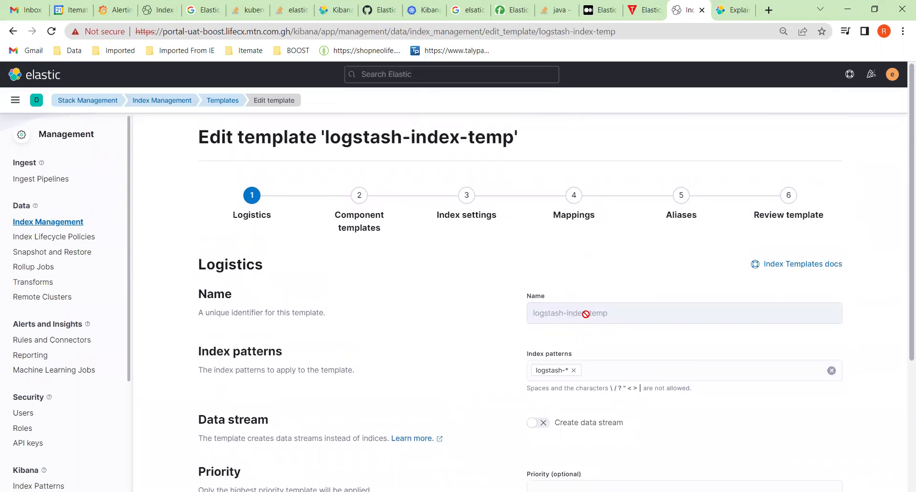
scroll(600, 313, down, 3)
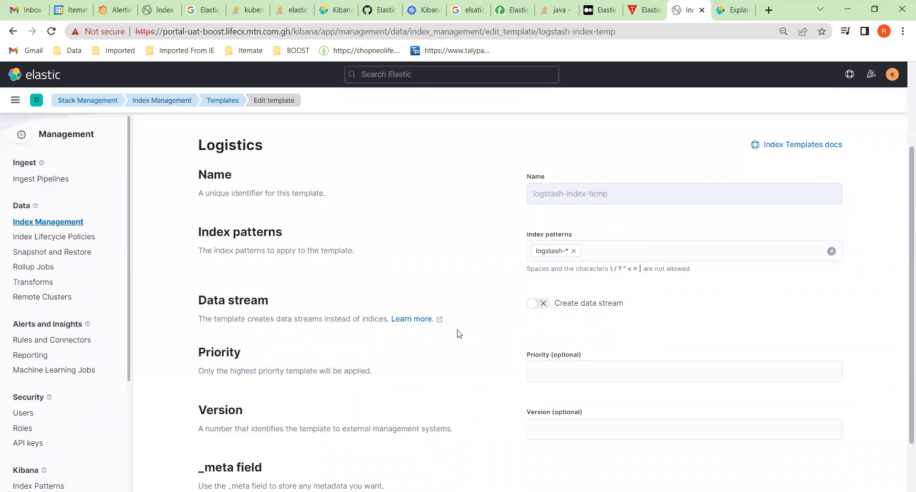
scroll(456, 327, down, 2)
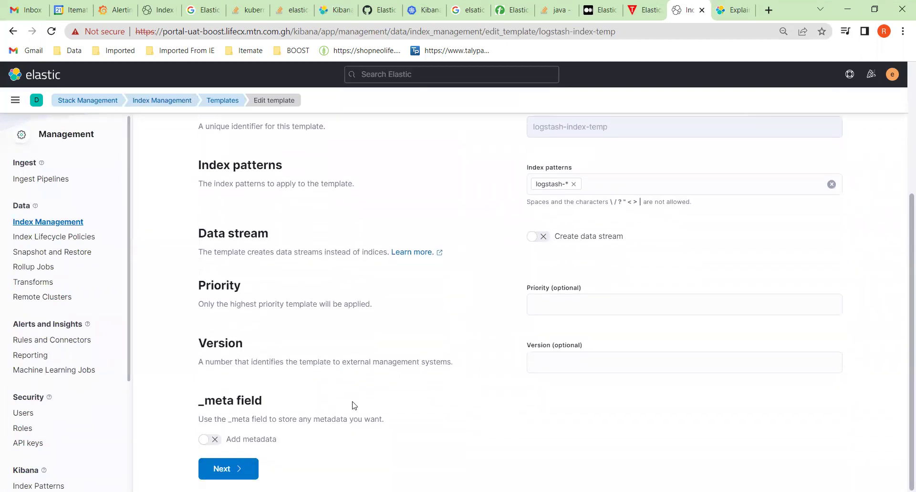
Advance past the logistics and component templates stages to the template's index settings
click(229, 470)
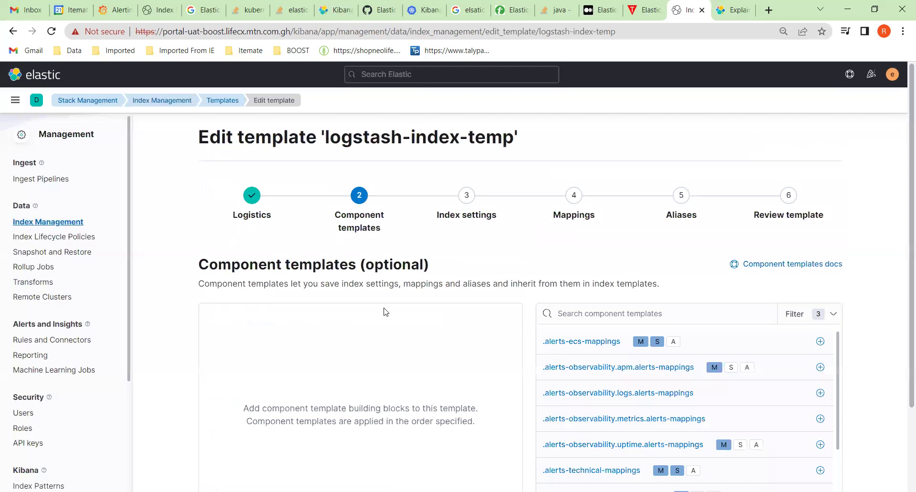
scroll(385, 311, down, 2)
scroll(384, 309, up, 1)
scroll(382, 307, down, 1)
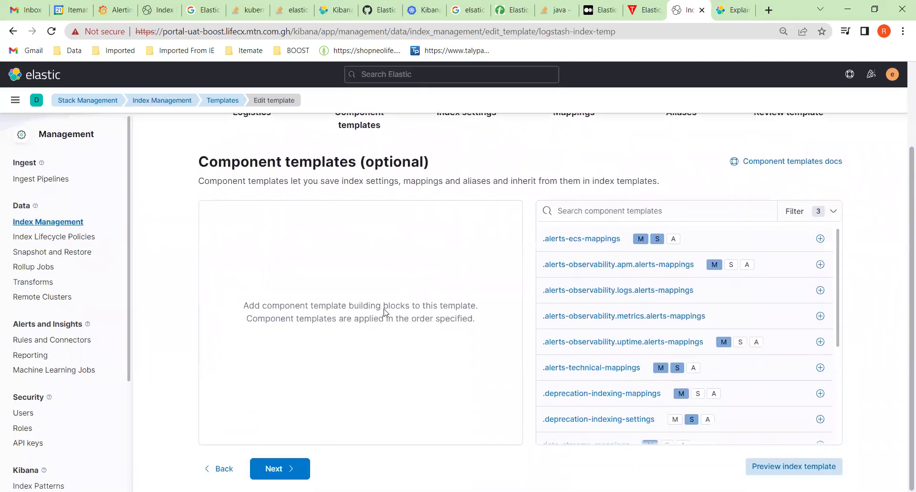
scroll(611, 287, down, 4)
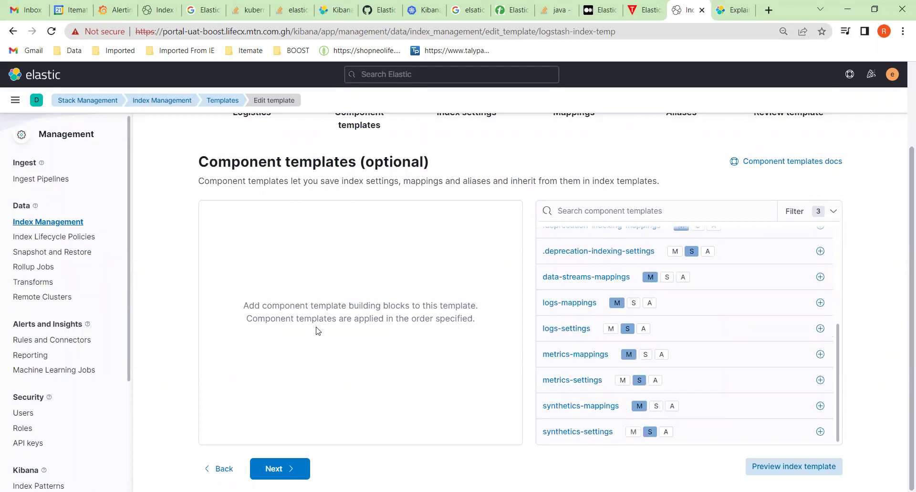
click(273, 469)
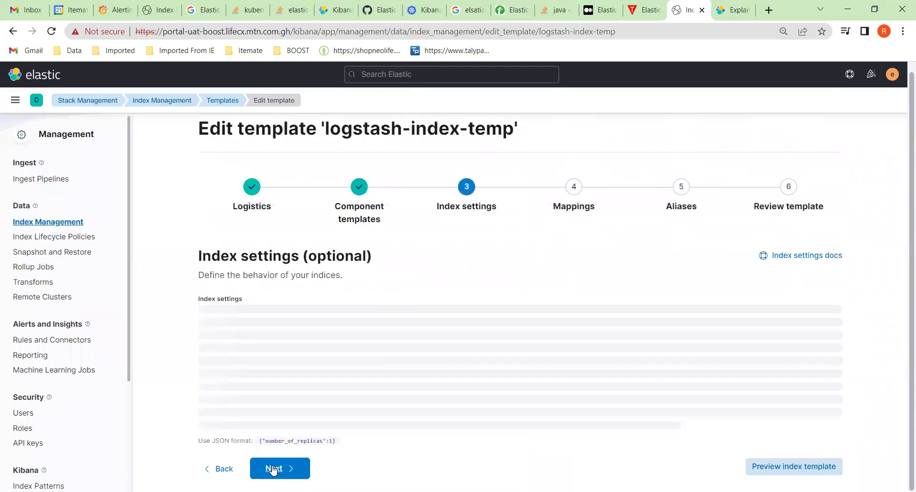
scroll(473, 263, down, 2)
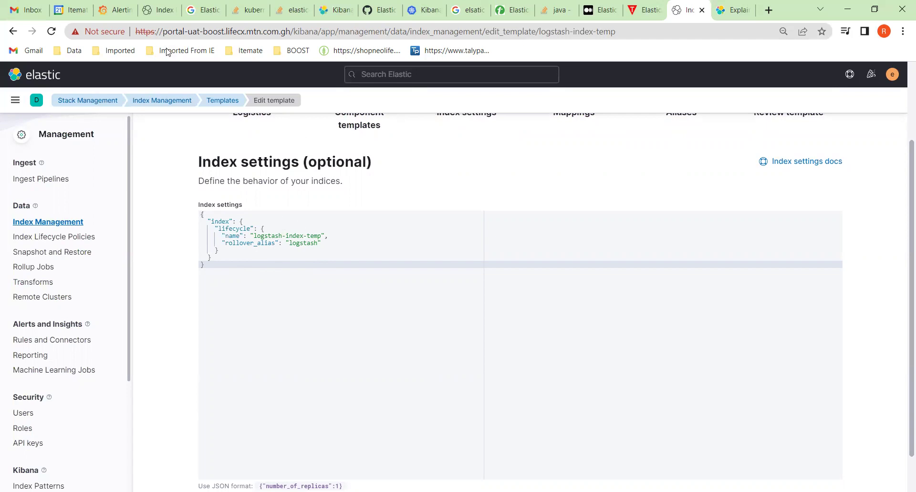
Switch to the other Kibana instance (mtn.bj) and open its logstash-index-temp index template for editing
click(160, 12)
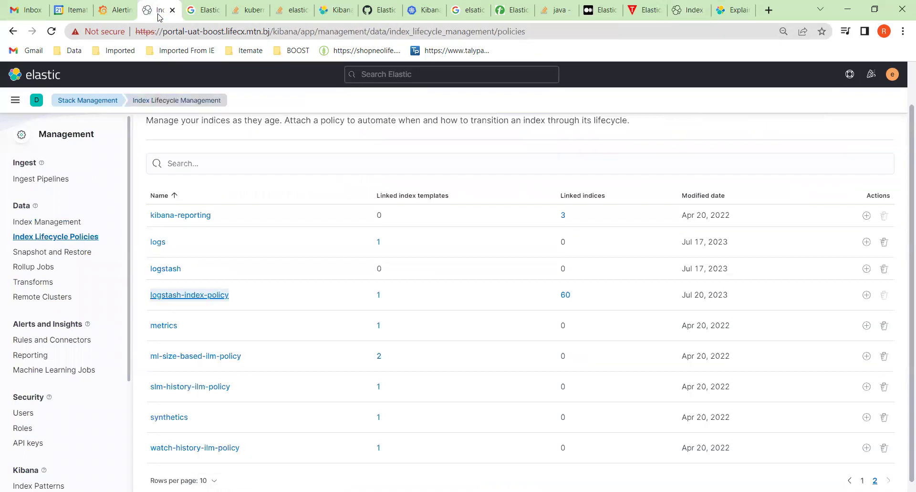
click(56, 224)
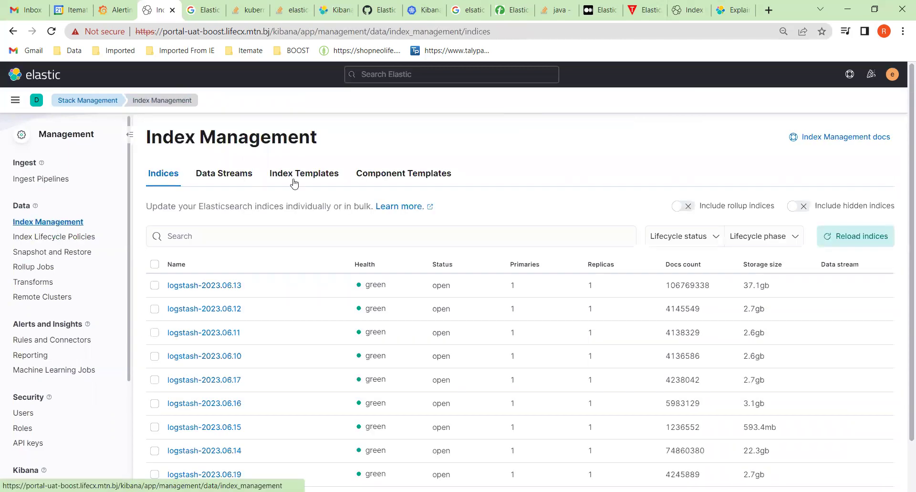
click(315, 178)
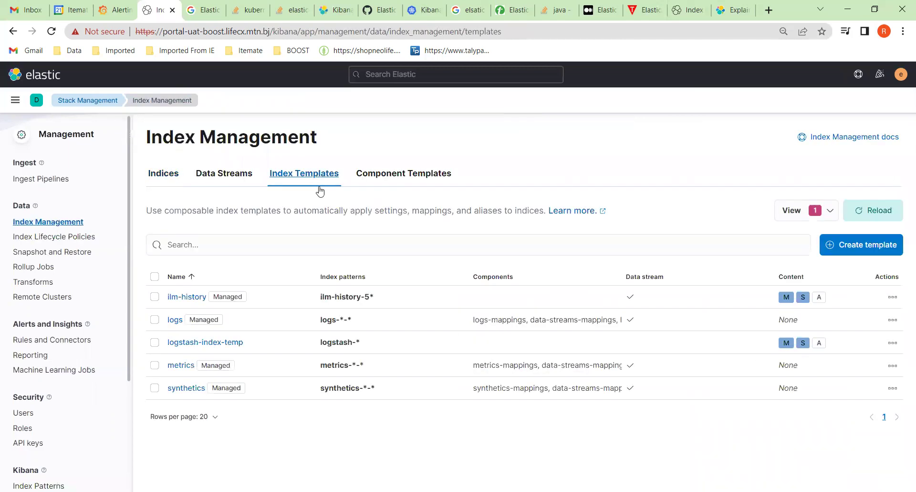
click(212, 344)
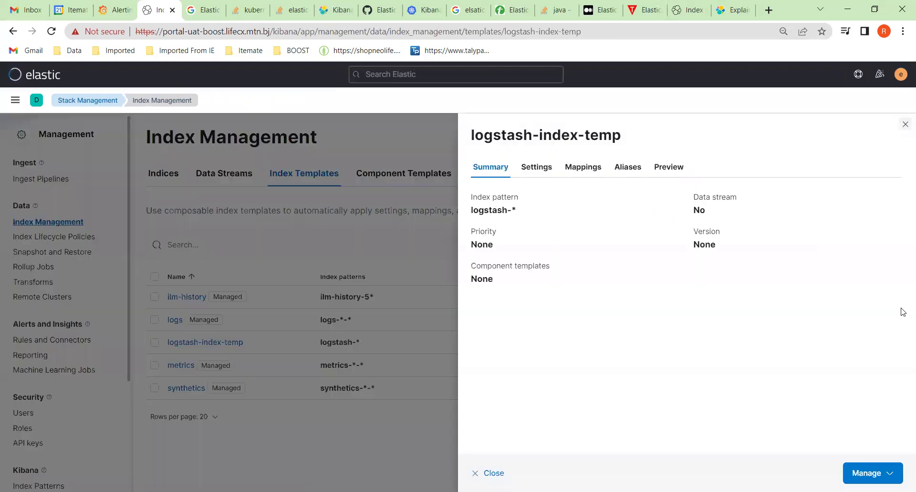
click(862, 470)
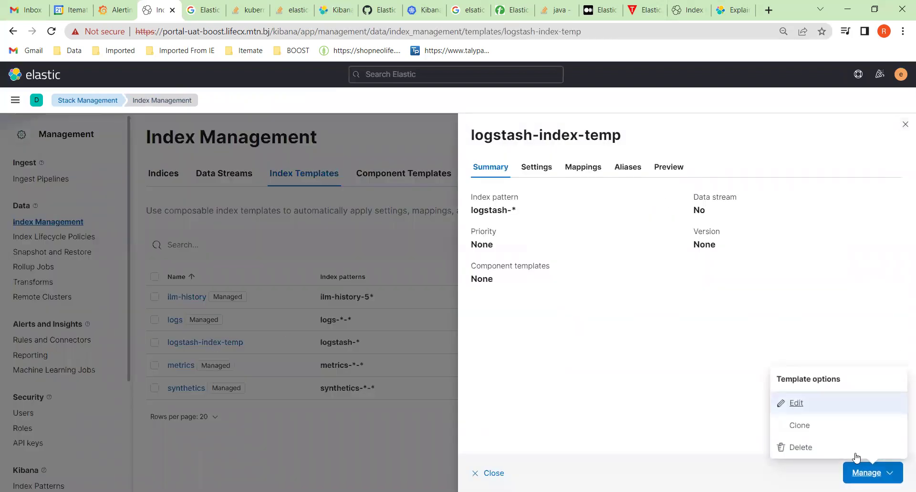
click(798, 404)
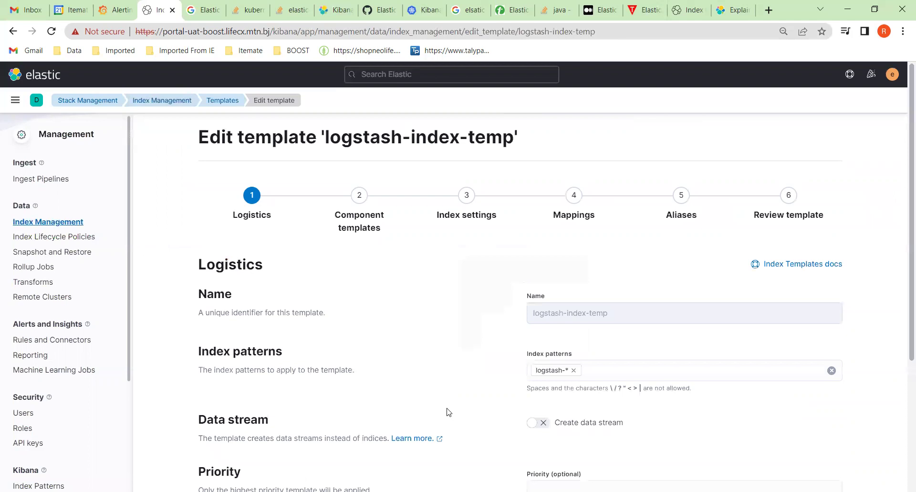
Advance through the reference template's logistics and component templates to its index settings JSON
scroll(449, 397, down, 3)
scroll(448, 398, down, 2)
click(239, 470)
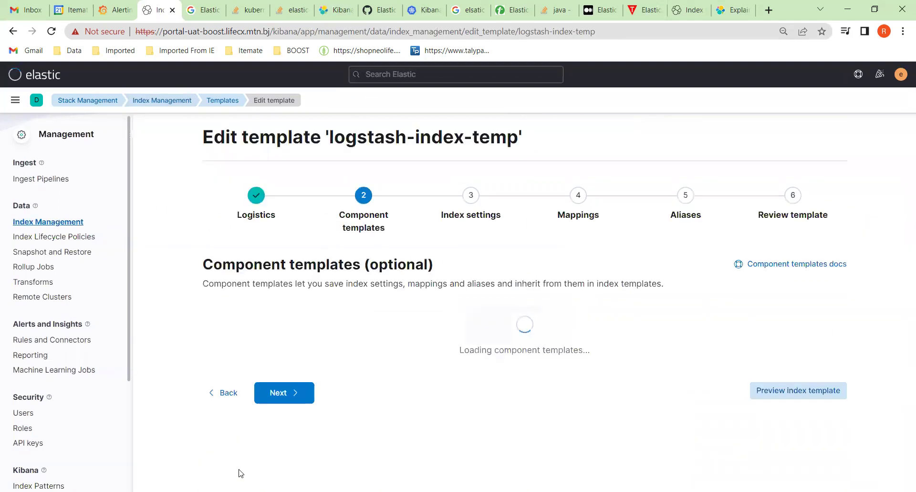
scroll(272, 405, down, 3)
click(282, 466)
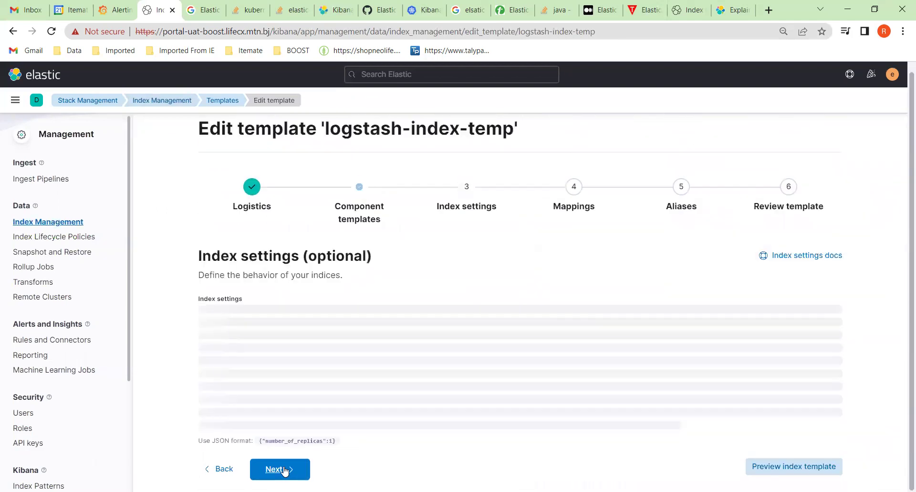
scroll(297, 454, down, 2)
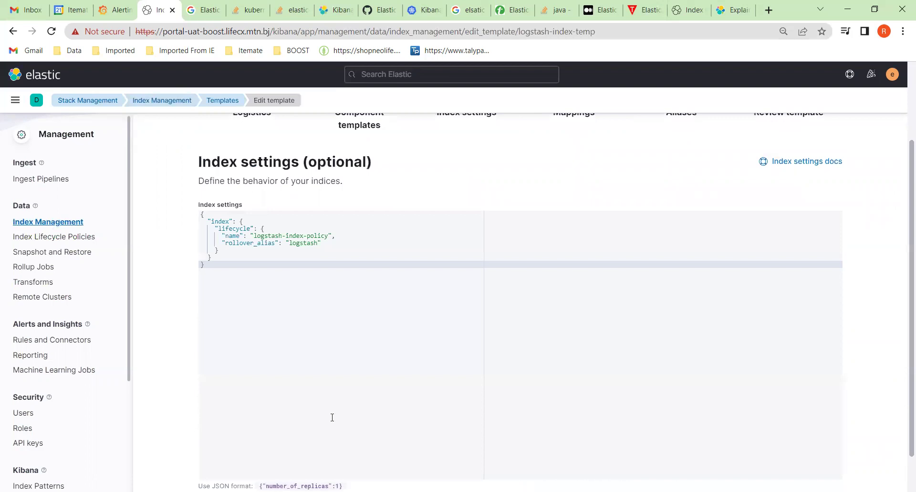
scroll(333, 417, up, 2)
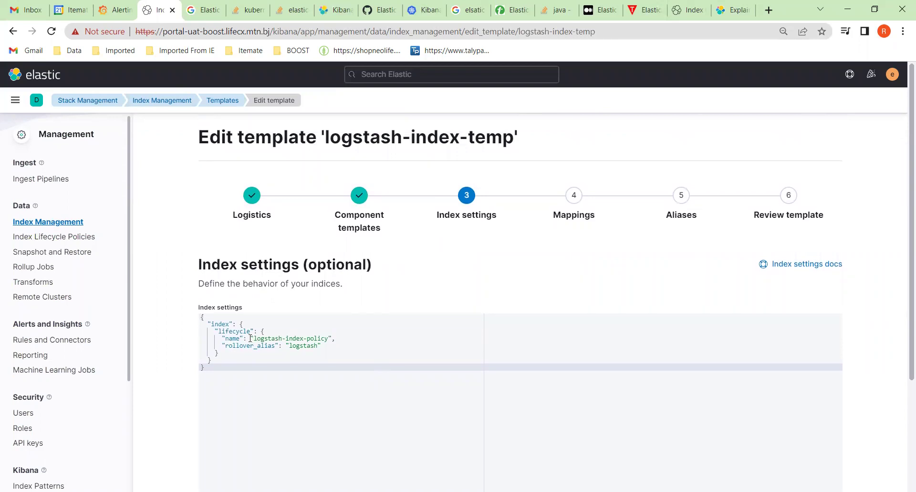
Copy the quoted lifecycle name "logstash-index-policy" from the reference template's index settings
drag(250, 338, 333, 338)
key(ctrl+c)
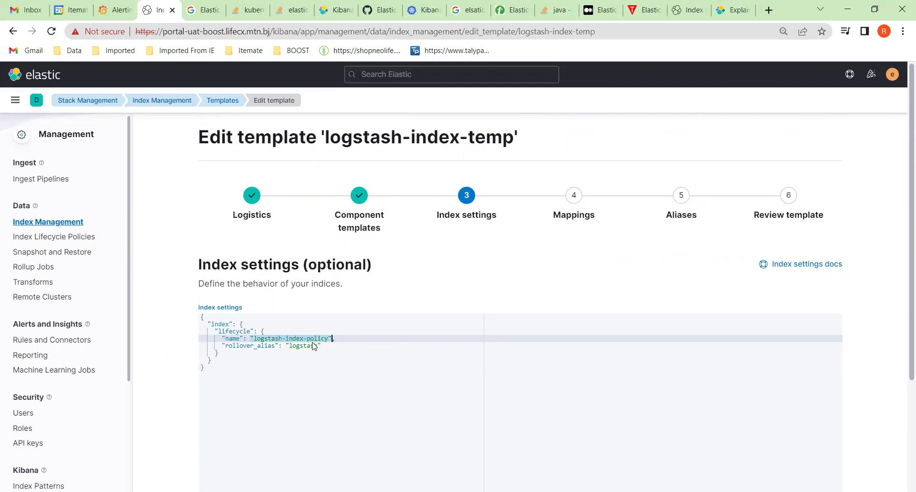
right_click(315, 342)
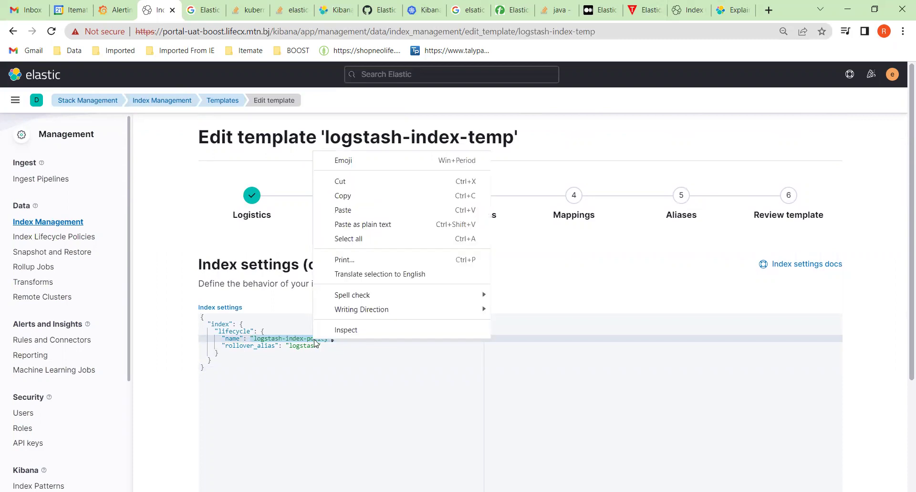
click(351, 196)
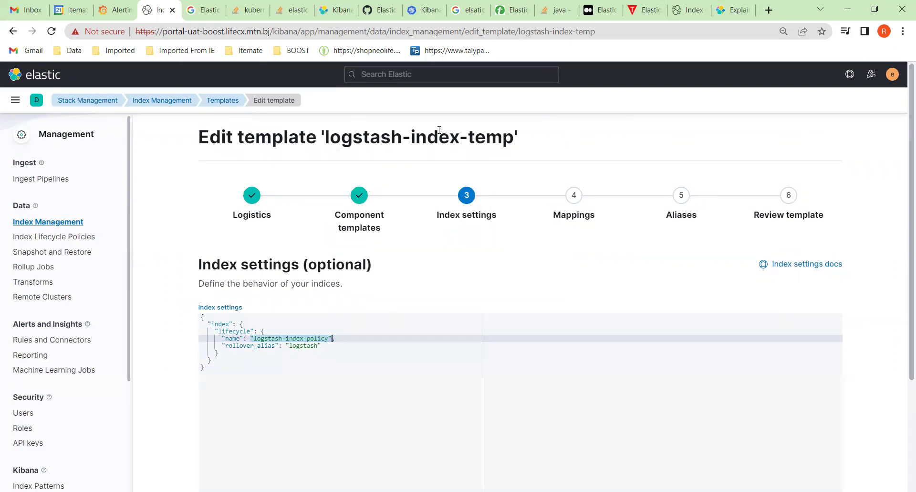
Return to the mtn.com.gh instance and replace the lifecycle name in the index settings JSON with "logstash-index-policy", removing the extra quotation mark
click(684, 9)
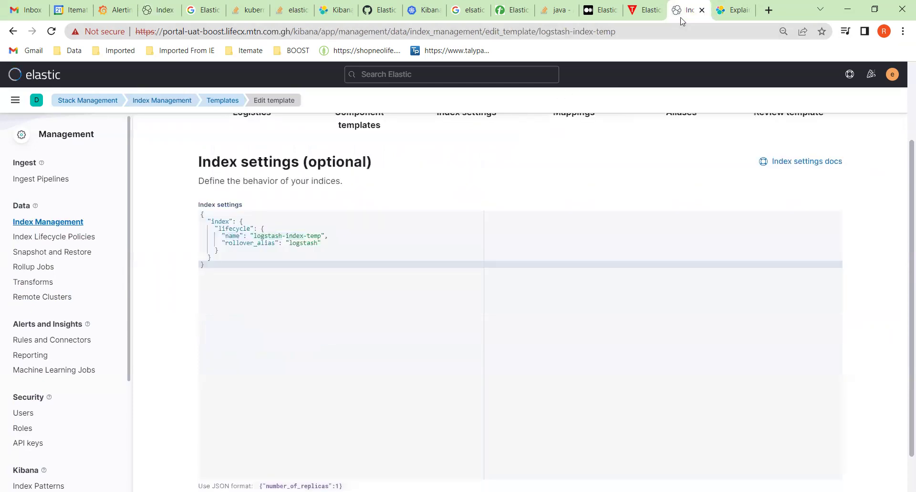
click(322, 236)
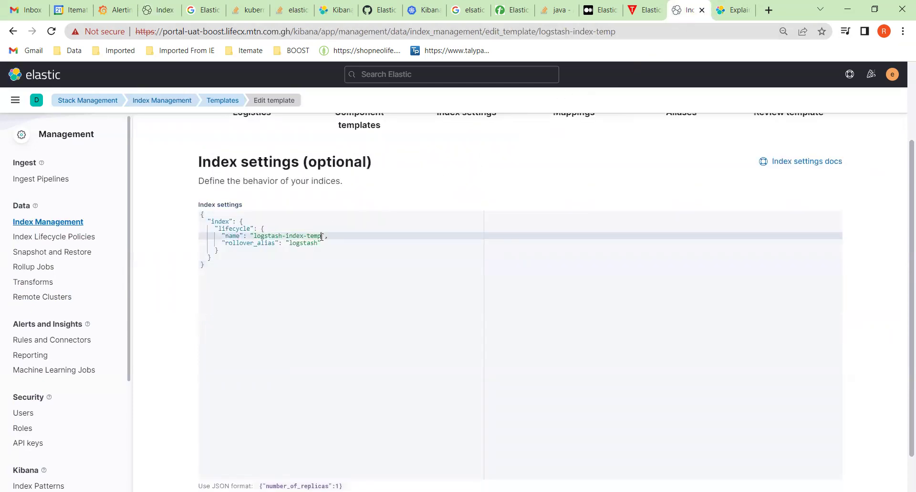
key(BackSpace)
key(BackSpace)
key(BackSpace)
key(BackSpace)
key(BackSpace)
key(BackSpace)
key(BackSpace)
key(BackSpace)
key(BackSpace)
key(BackSpace)
key(BackSpace)
key(BackSpace)
key(BackSpace)
key(BackSpace)
key(BackSpace)
key(ctrl+v)
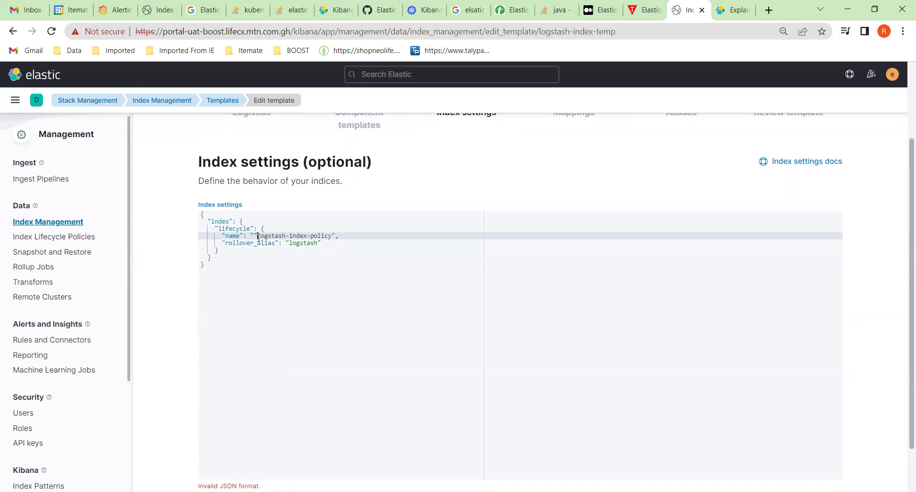
key(BackSpace)
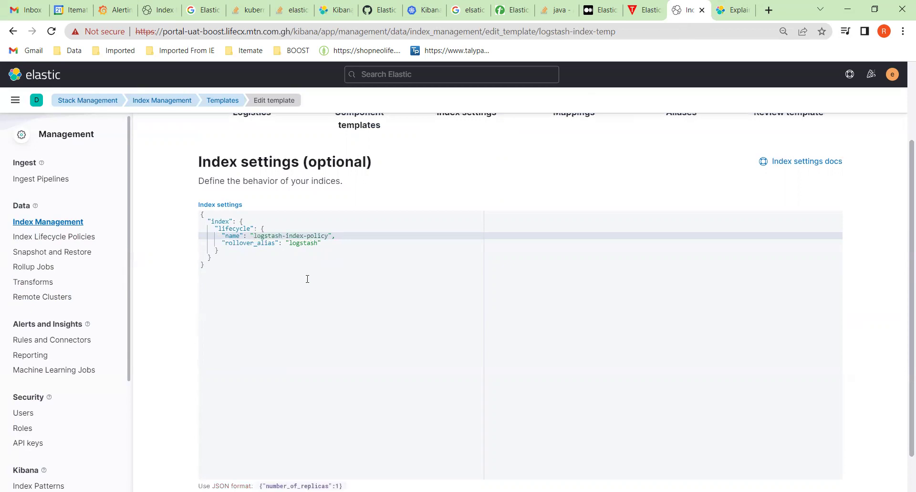
Advance past the index settings and mappings to the aliases stage, rechecking the index settings JSON along the way
scroll(307, 279, down, 1)
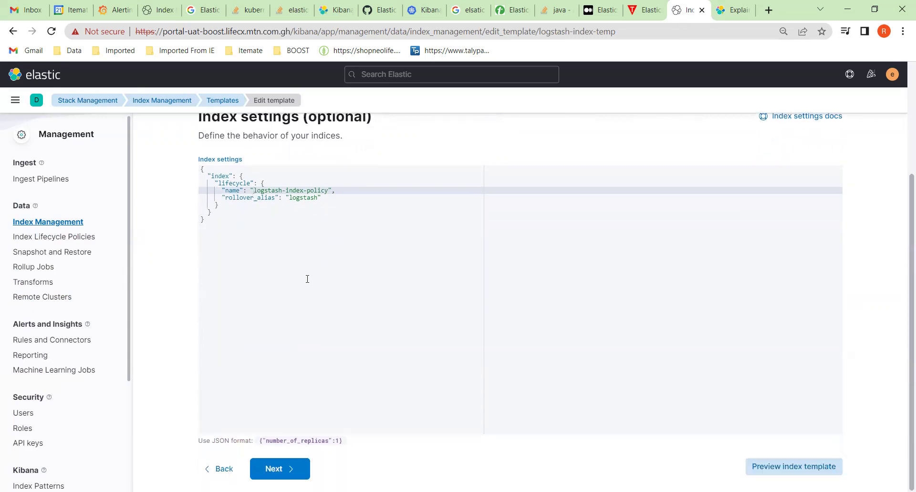
click(280, 471)
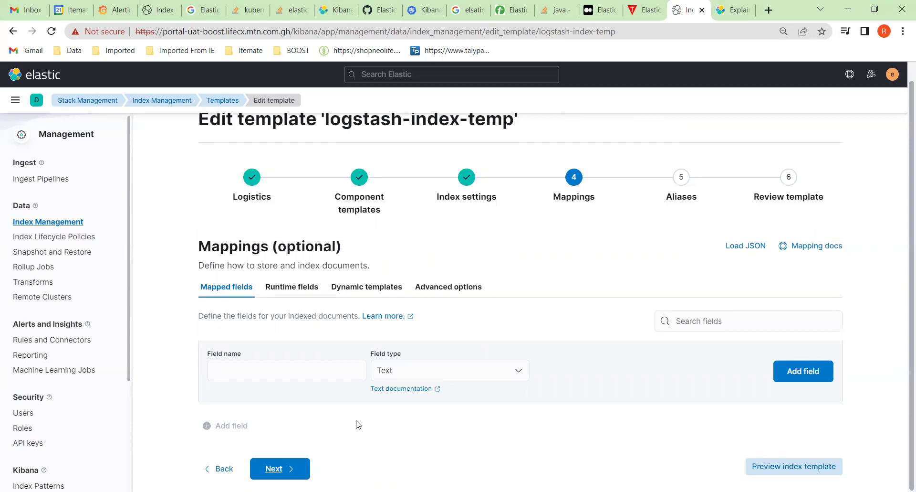
click(224, 469)
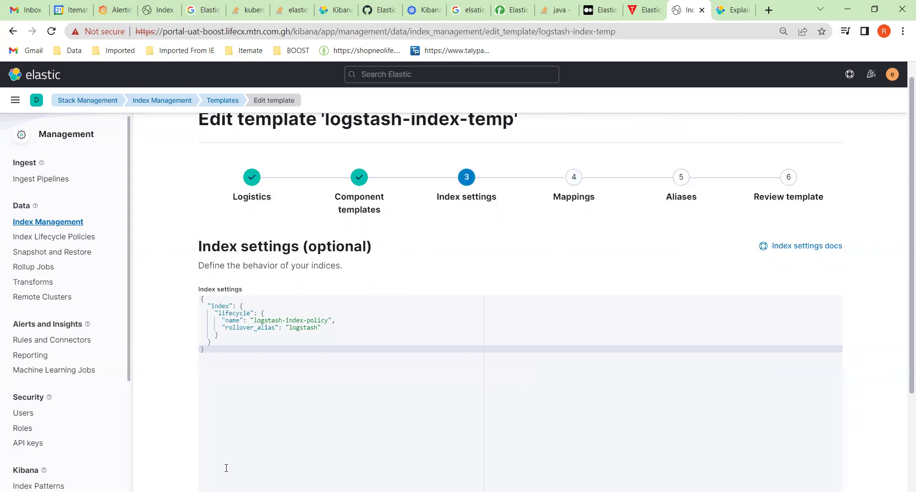
scroll(263, 447, down, 3)
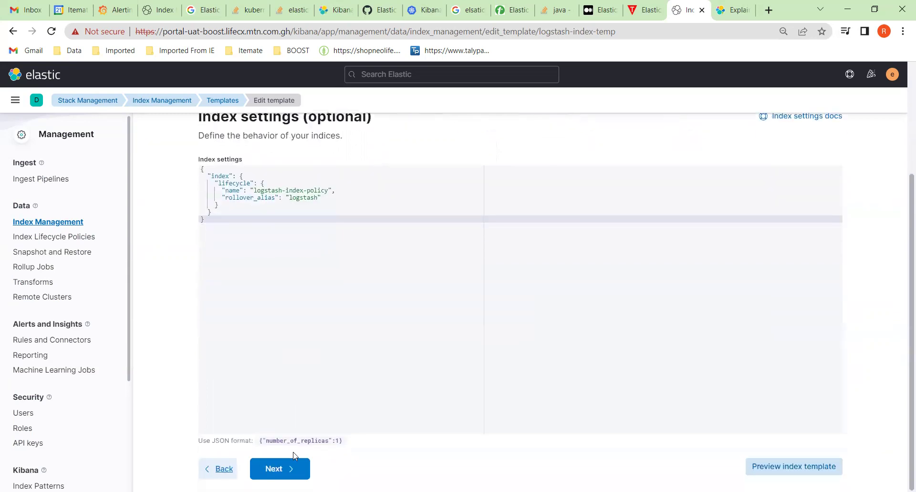
click(287, 468)
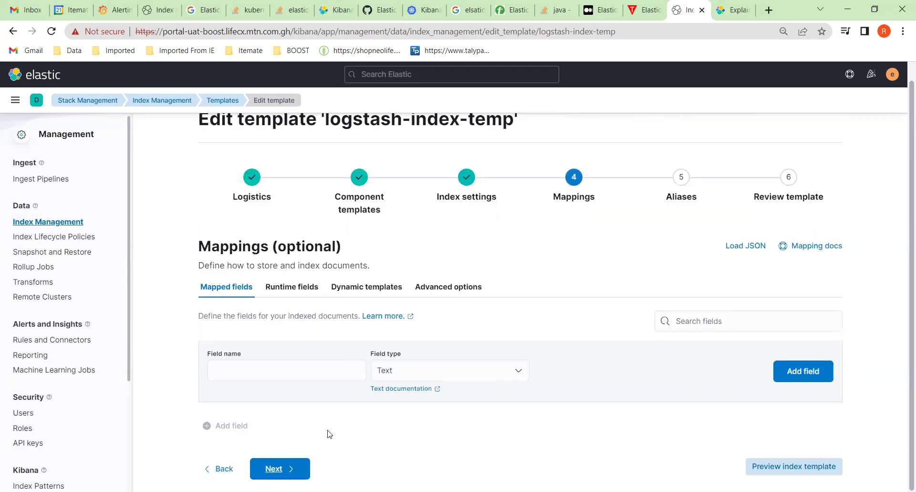
click(276, 470)
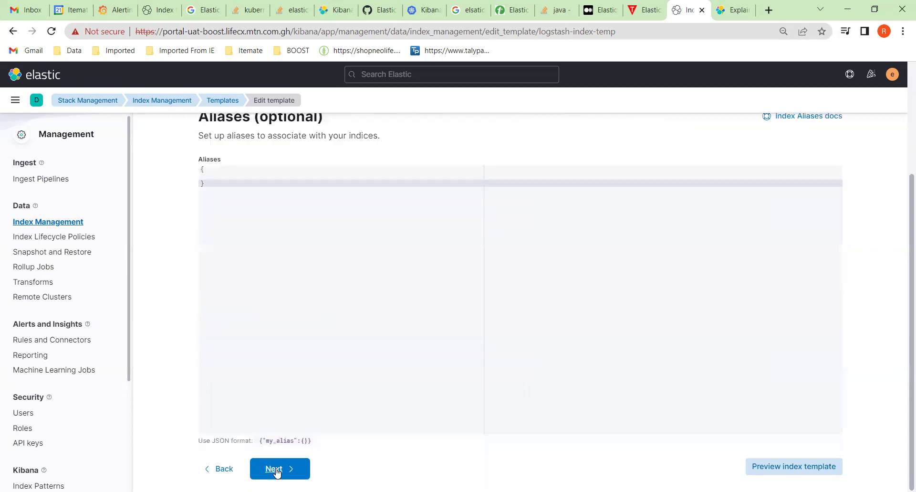
Advance past the aliases stage to the template review and preview the final template JSON
scroll(333, 356, up, 2)
scroll(334, 356, down, 2)
click(277, 468)
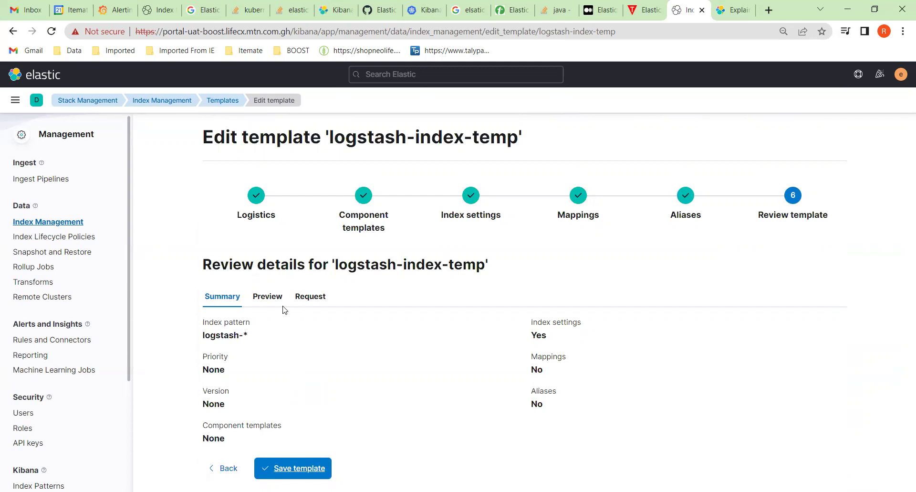
click(270, 297)
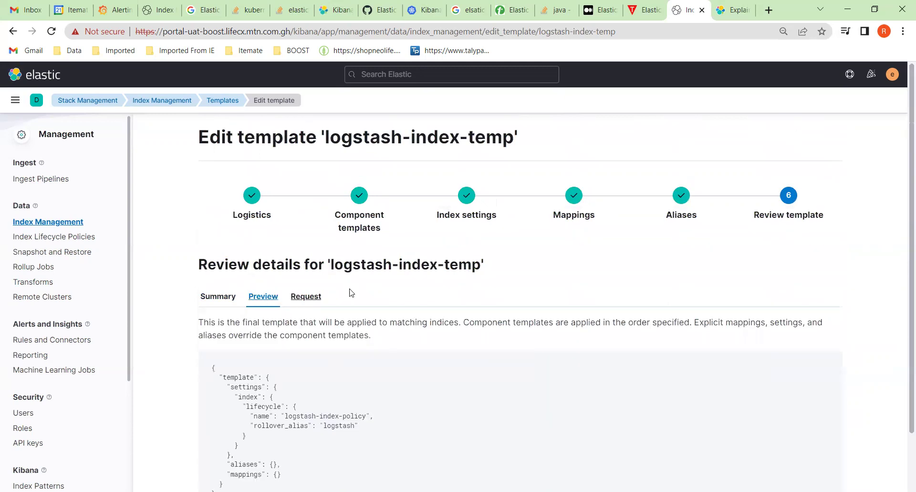
scroll(366, 303, down, 1)
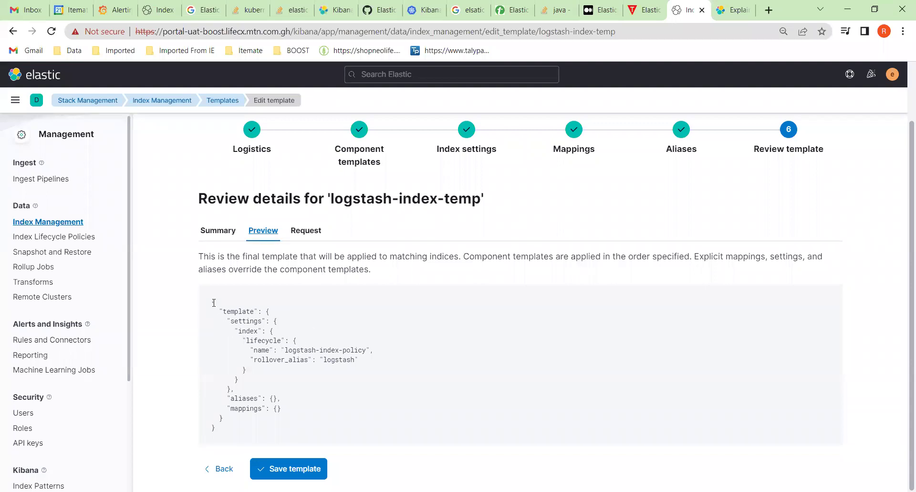
Copy the review details of logstash-index-temp together with the previewed template JSON
drag(213, 302, 350, 436)
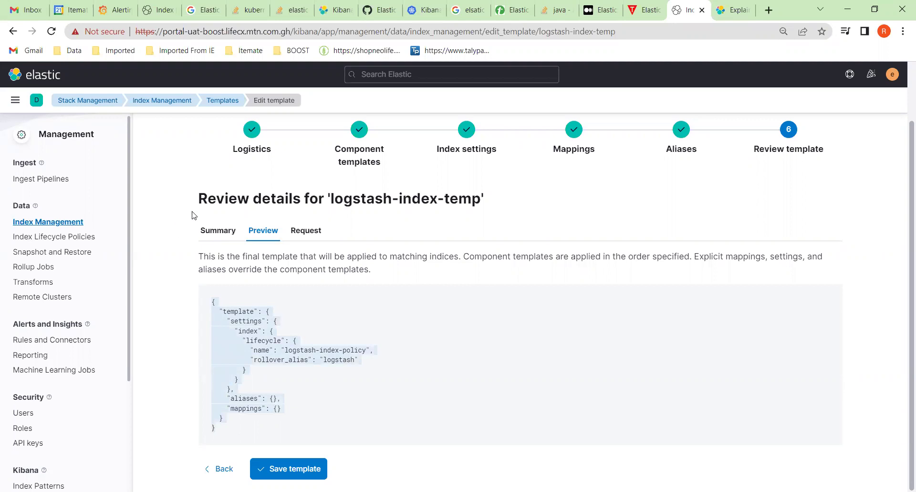
click(213, 200)
drag(213, 200, 360, 444)
right_click(285, 354)
click(305, 365)
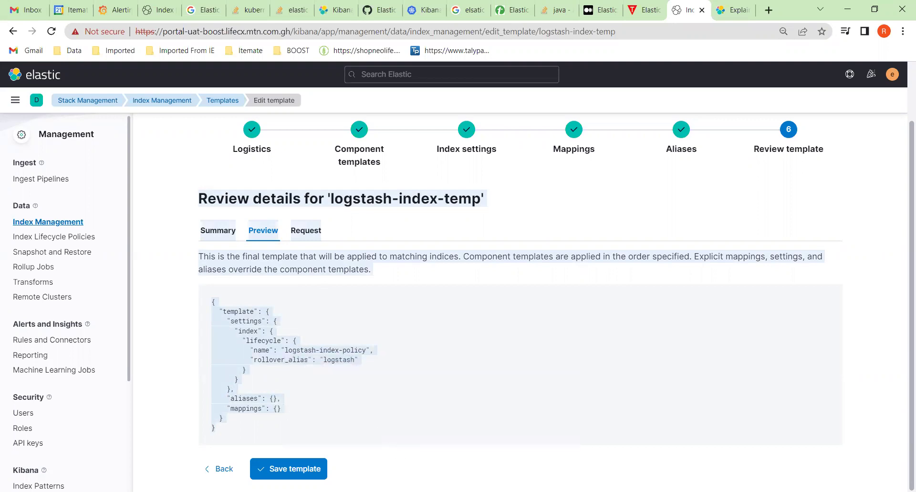
key(alt+Tab)
Show the PUT _index_template/logstash-index-temp request and copy its full text
click(310, 234)
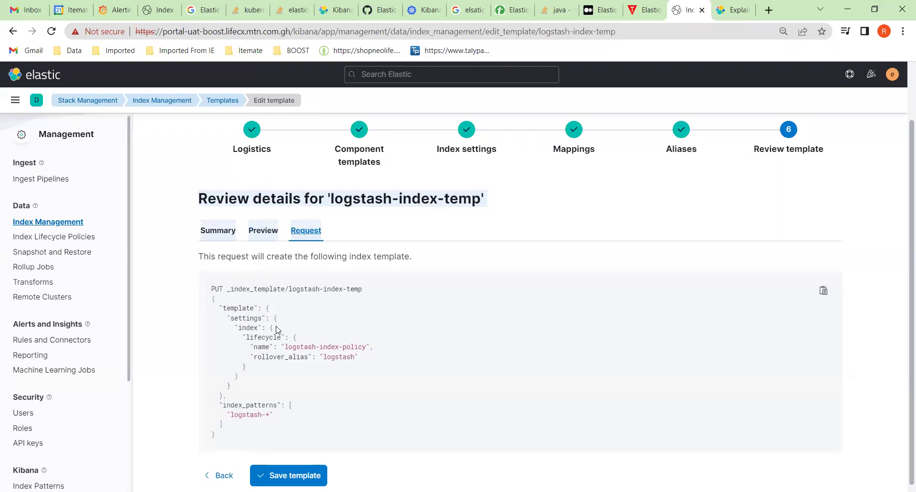
drag(210, 289, 360, 444)
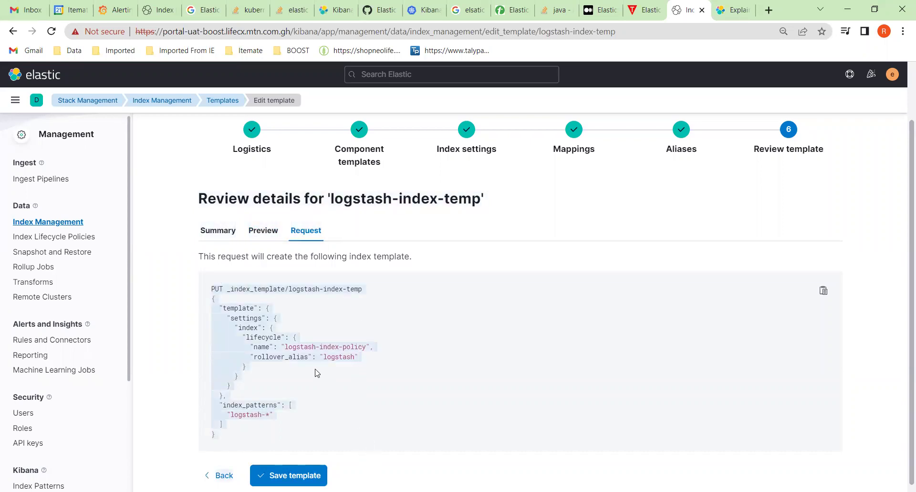
right_click(297, 354)
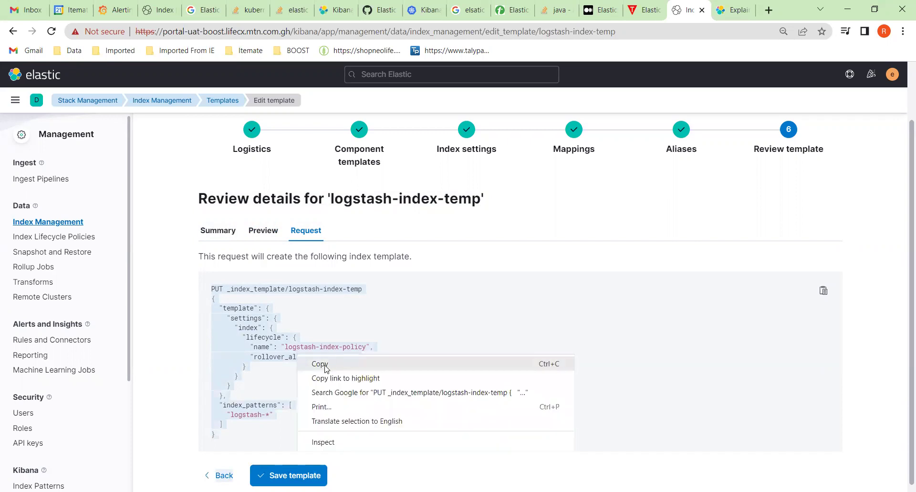
click(327, 364)
key(alt+Tab)
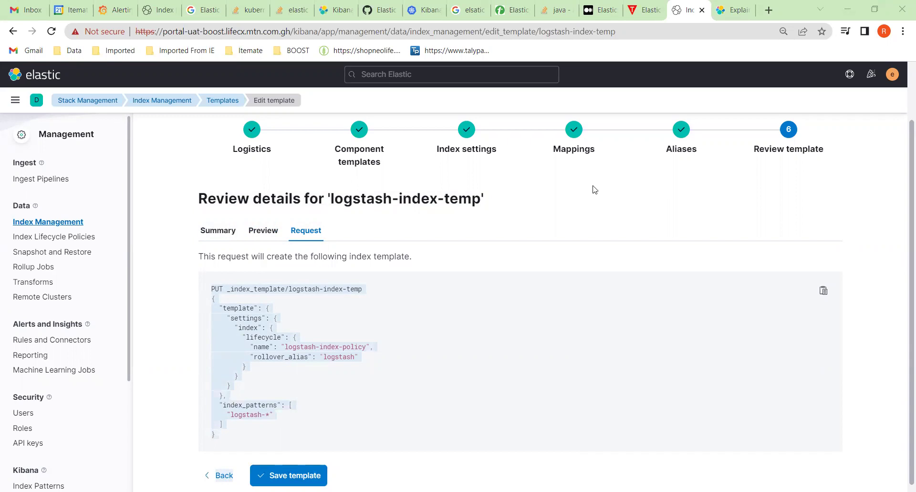
Save the logstash-index-temp template and close its details
scroll(595, 190, down, 1)
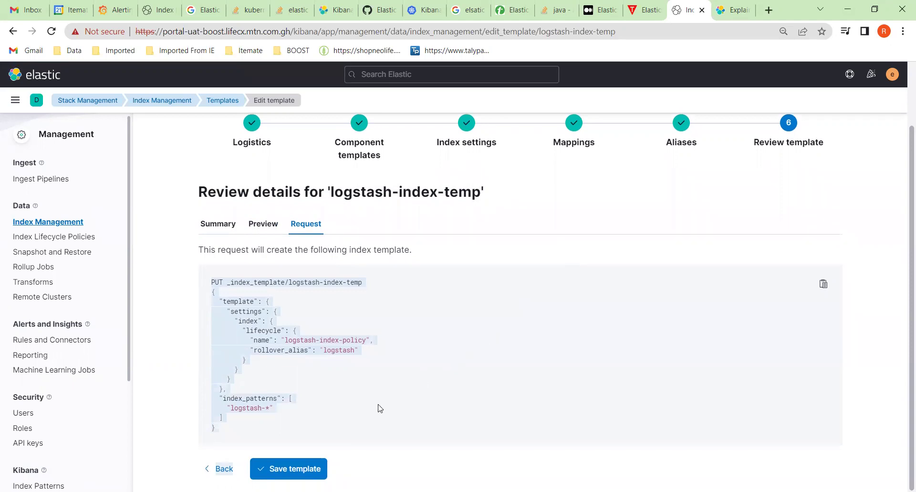
click(293, 469)
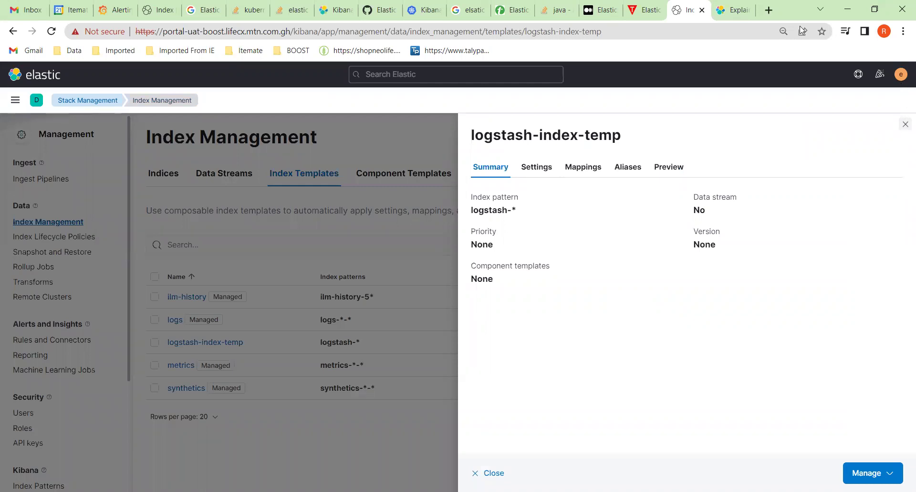
click(904, 125)
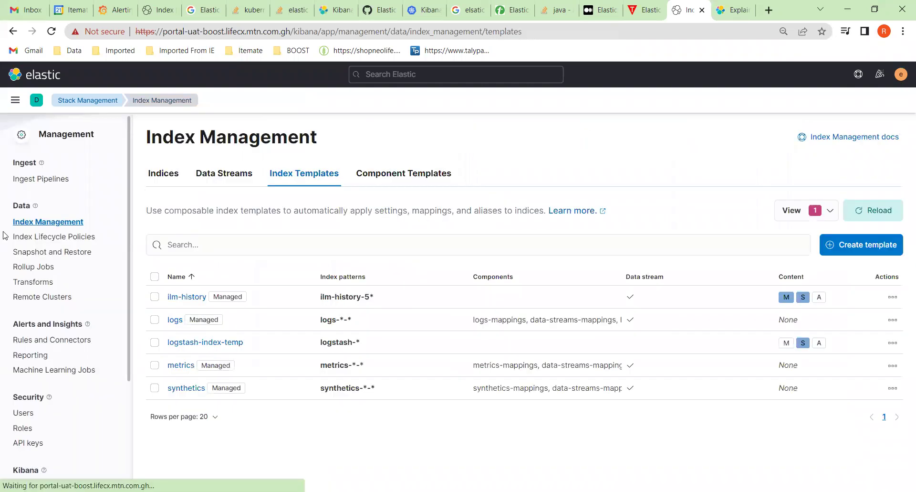
Add the lifecycle policy logstash-index-policy to the index logstash-2023.06.13 and close its details
click(54, 221)
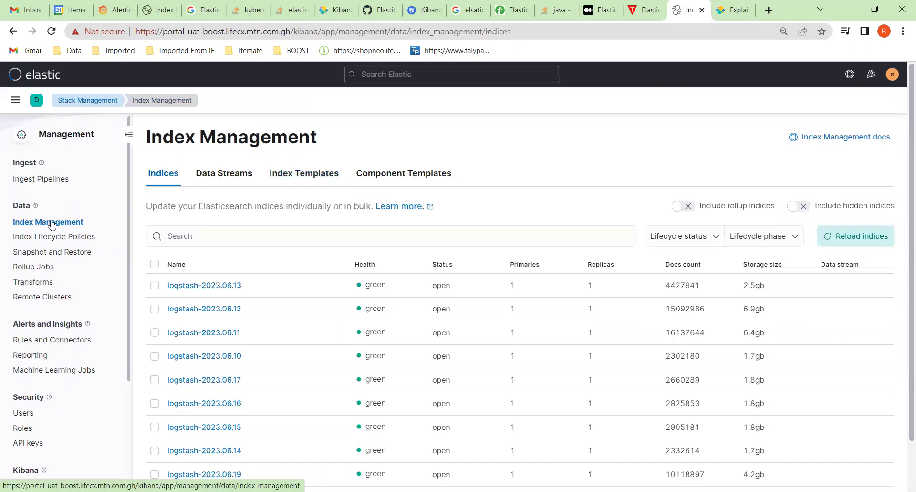
click(204, 285)
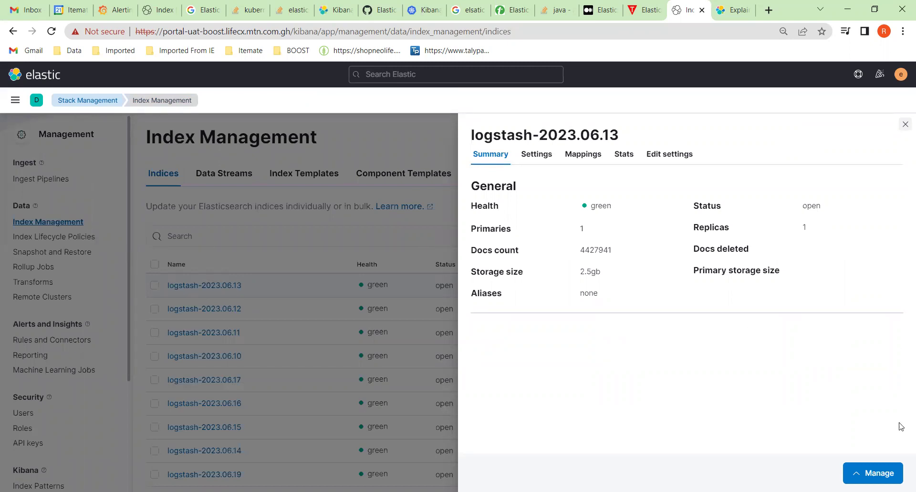
click(873, 475)
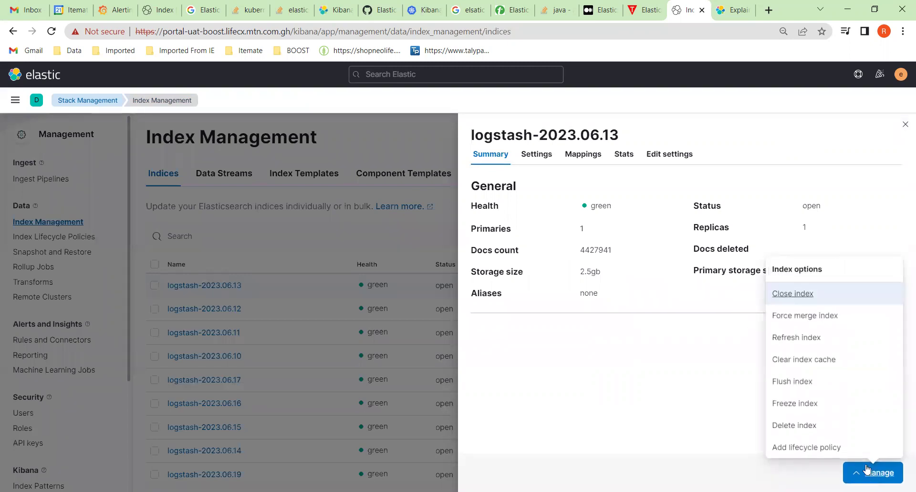
click(809, 444)
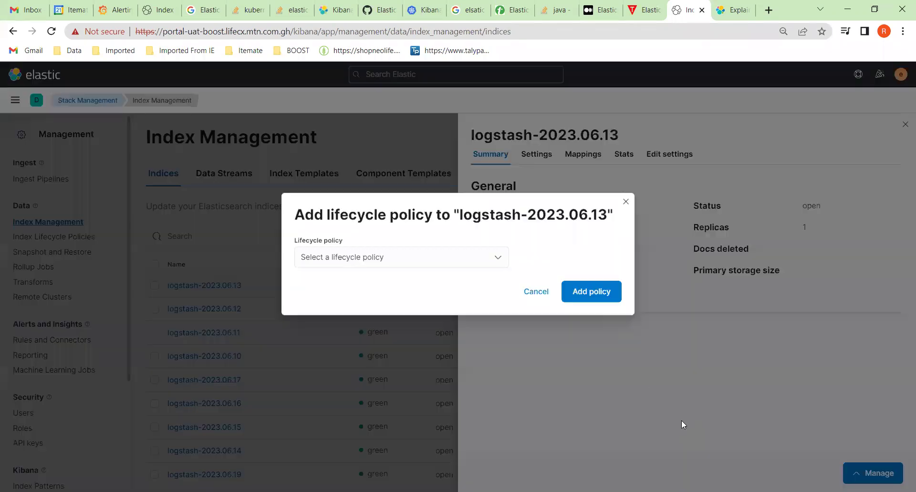
click(498, 259)
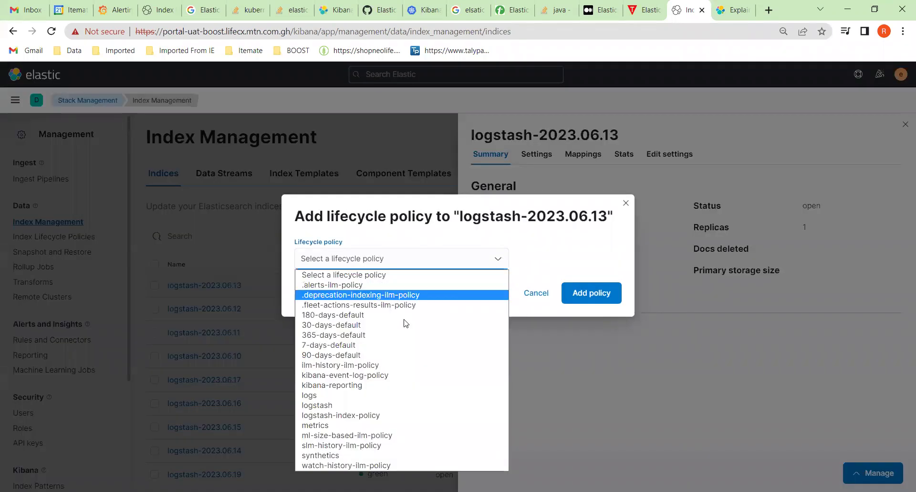
click(319, 419)
click(596, 295)
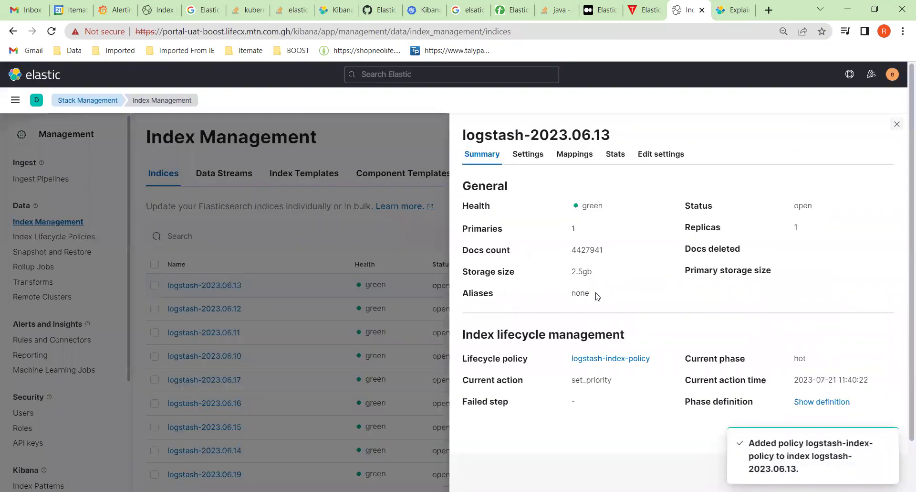
click(897, 124)
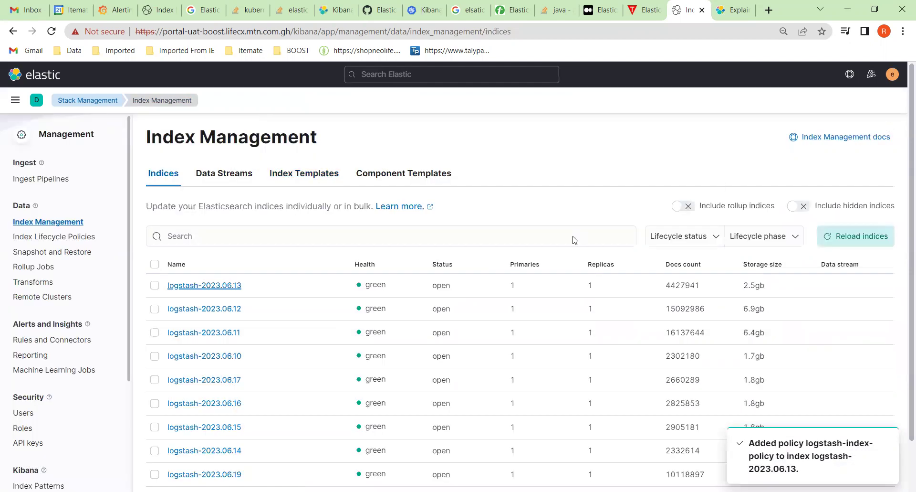
Add the lifecycle policy logstash-index-policy to the index logstash-2023.06.12 and close its details
click(220, 310)
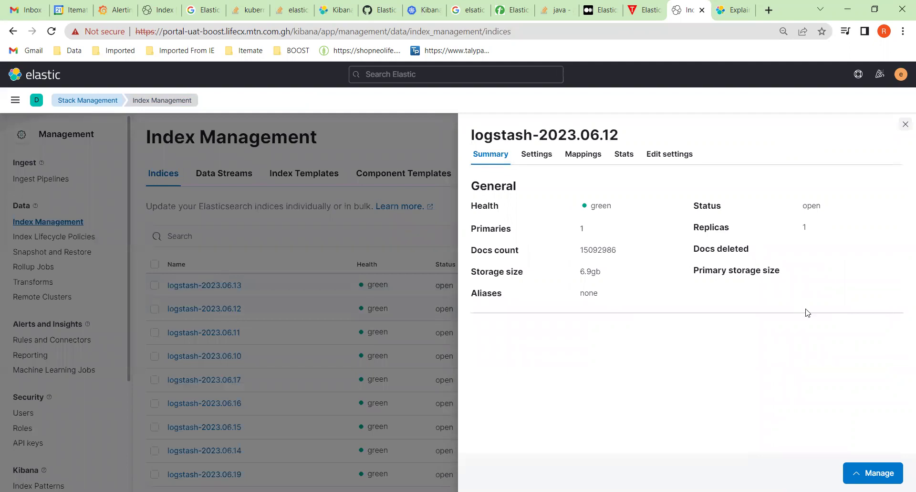
click(856, 474)
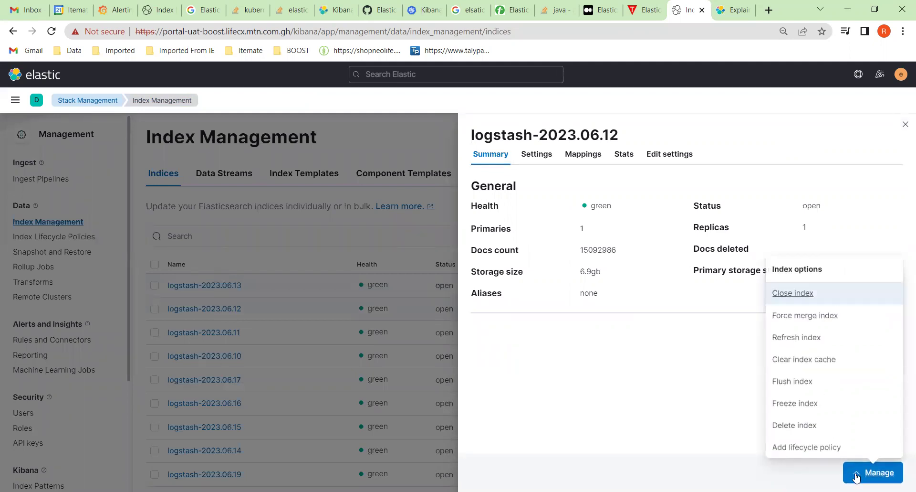
click(821, 448)
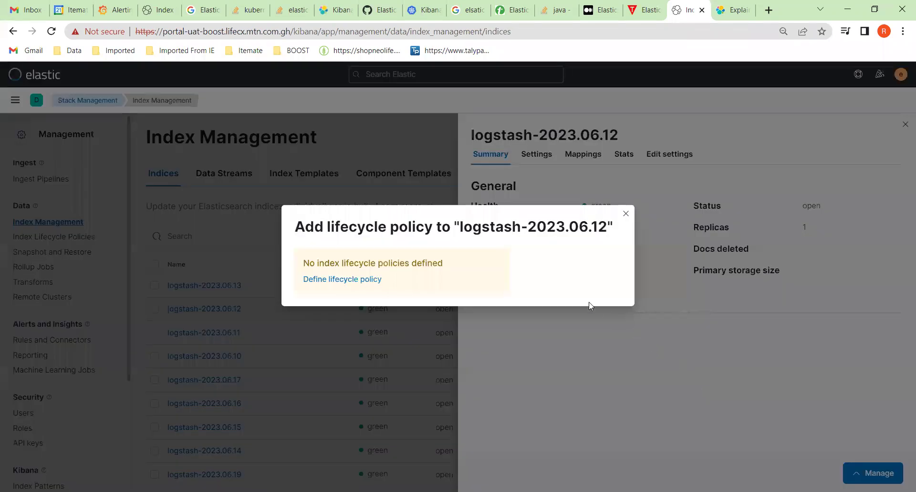
click(502, 260)
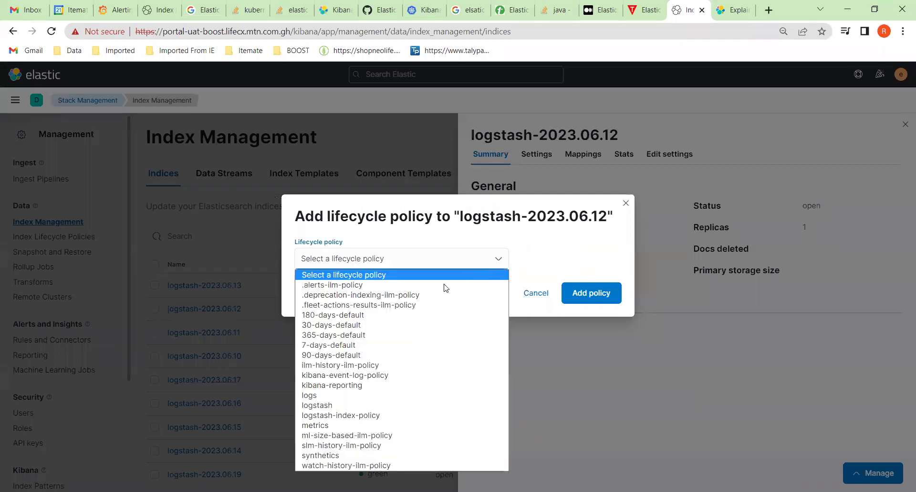
click(344, 415)
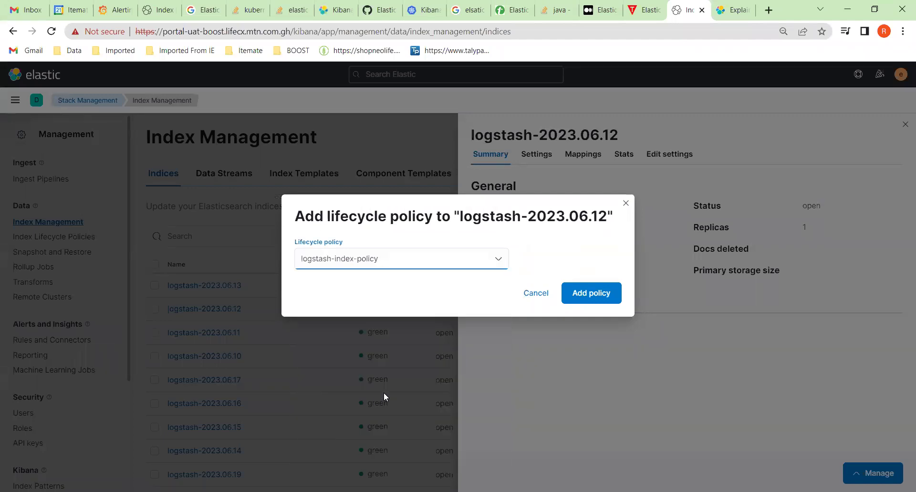
click(585, 302)
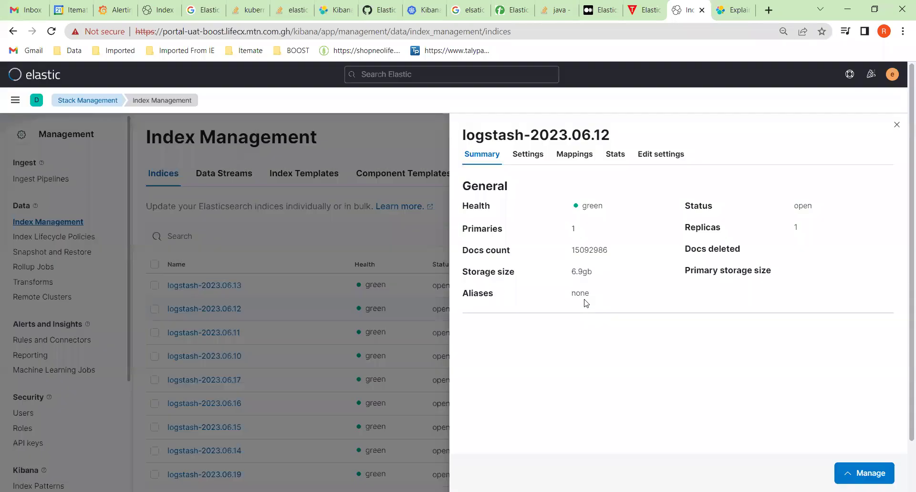
click(896, 124)
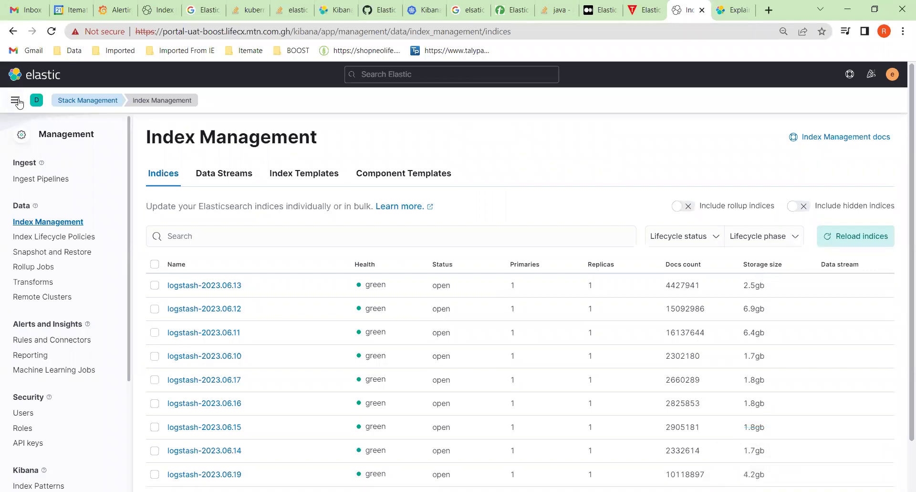
Run the _ilm/explain requests for logstash-2023.06.12 and logstash-2023.07.21 in the Dev Tools console
click(16, 101)
scroll(30, 162, down, 1)
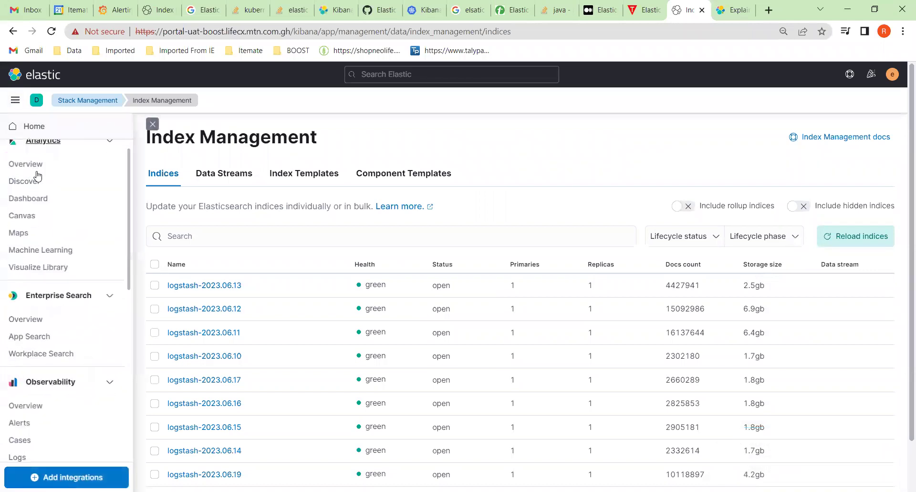
scroll(17, 367, down, 10)
click(16, 368)
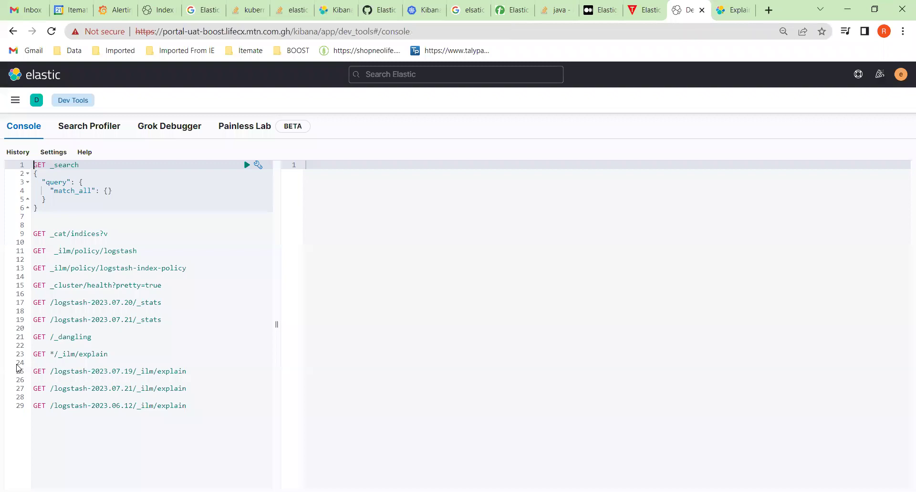
click(79, 405)
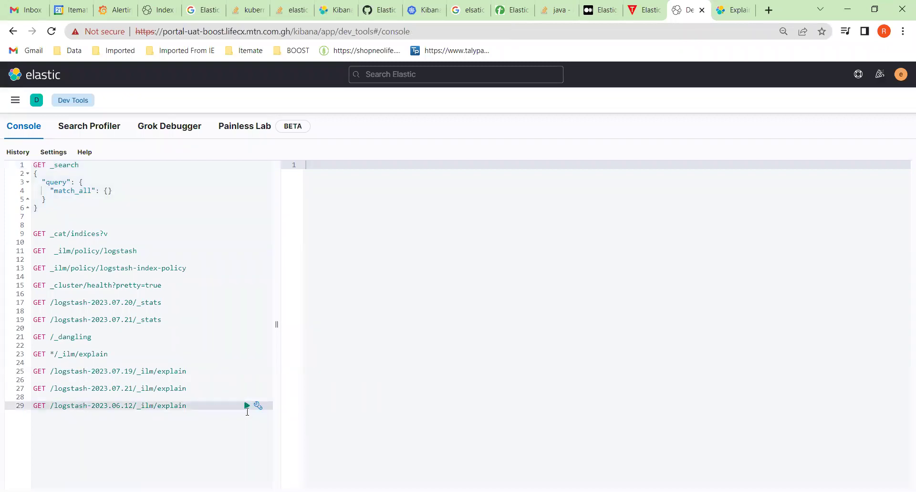
click(247, 407)
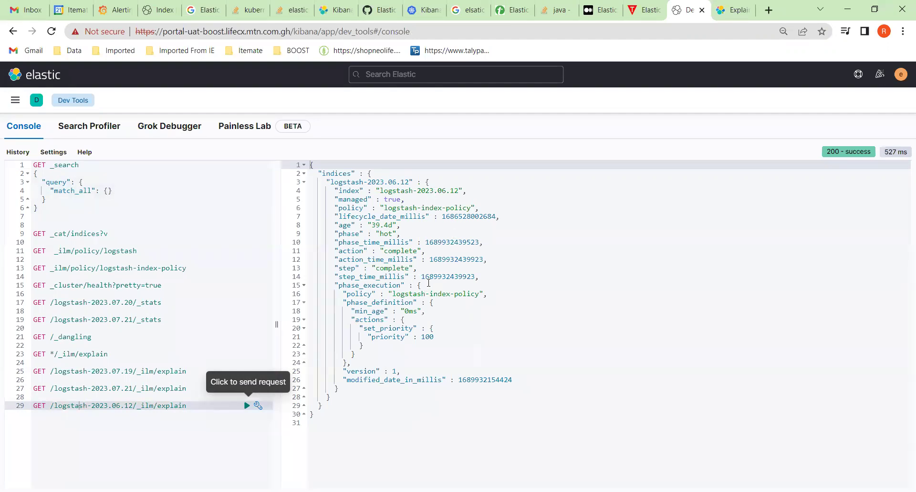
click(167, 388)
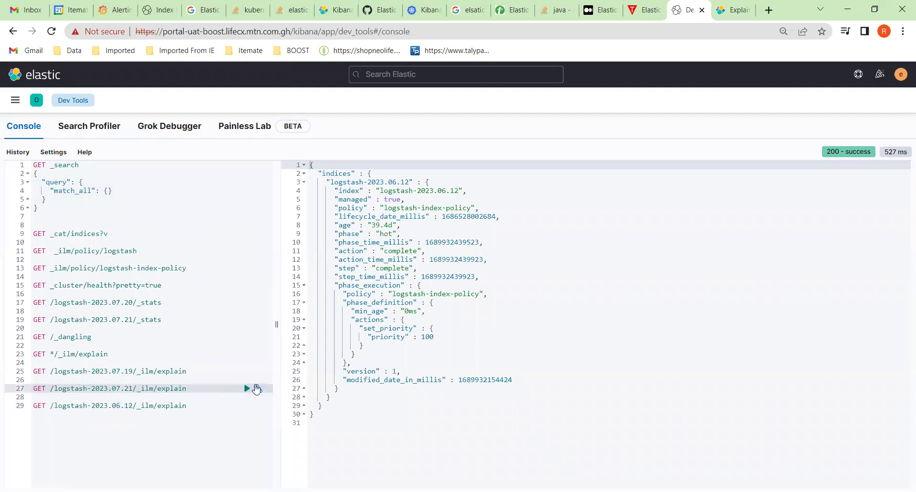
click(247, 388)
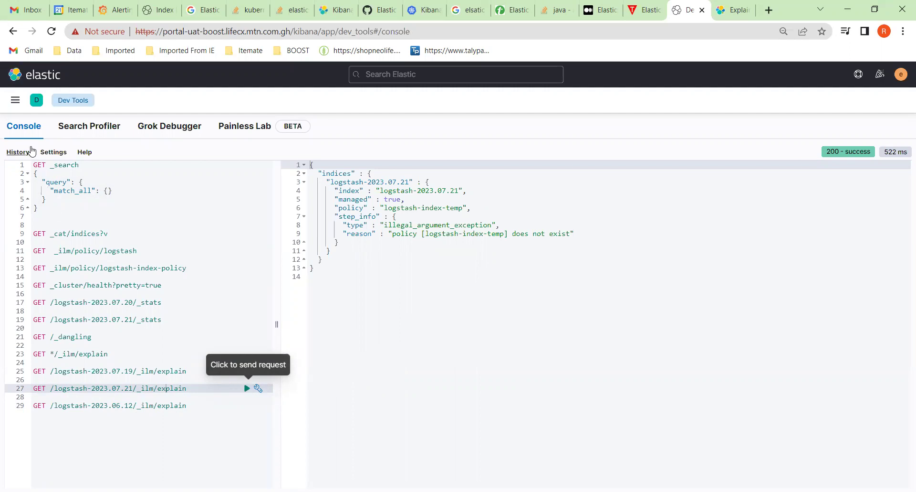
Return to Index Management in Stack Management and open the details of the index logstash-2023.07.21
click(15, 101)
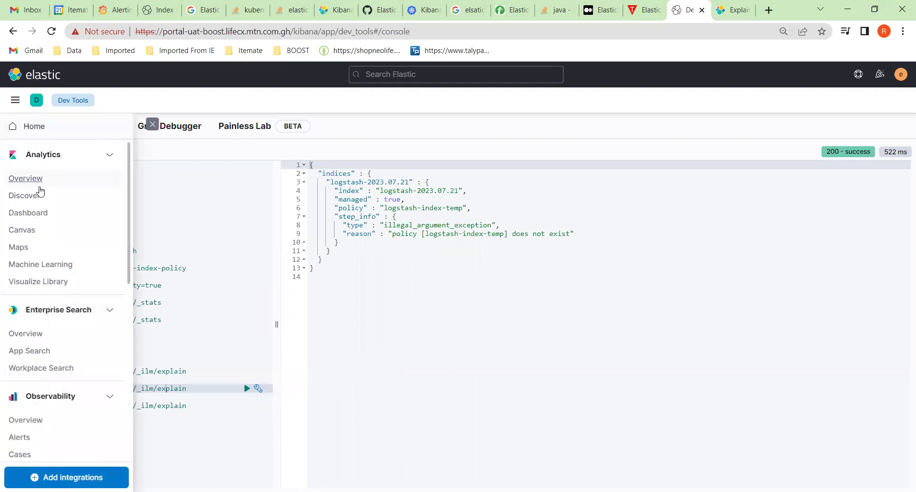
scroll(26, 441, down, 8)
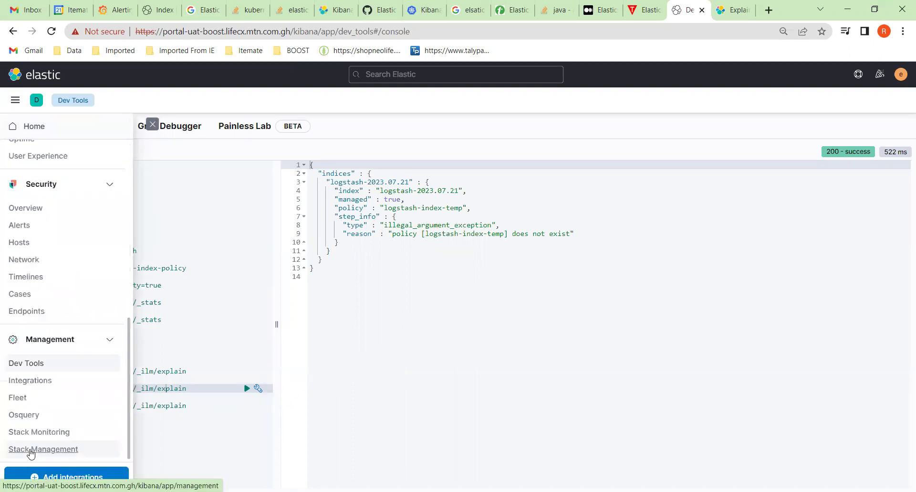
click(31, 453)
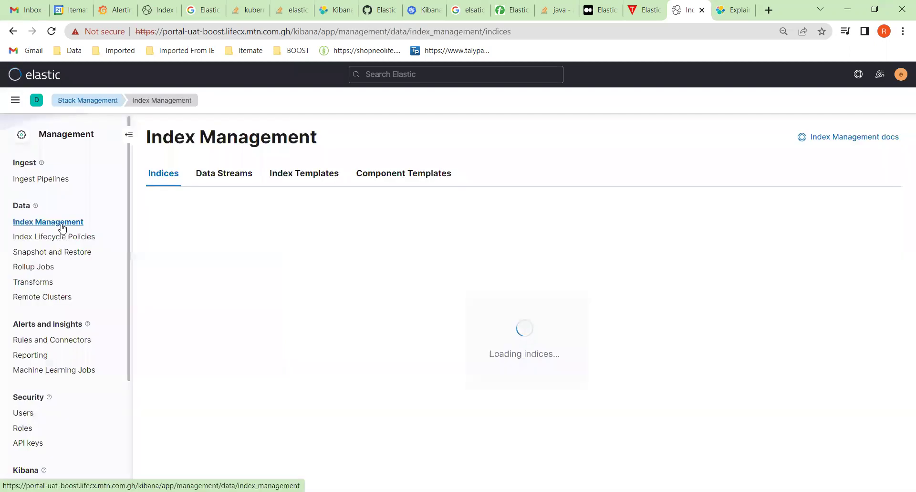
scroll(313, 266, down, 2)
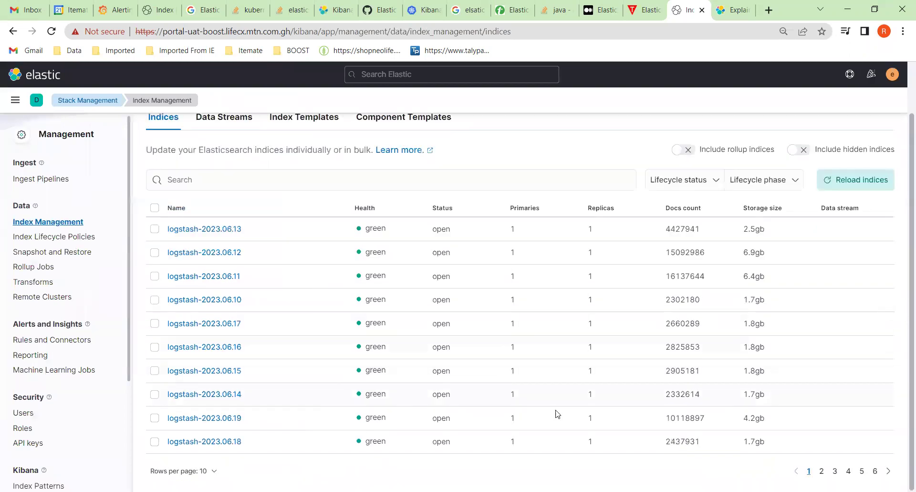
click(822, 471)
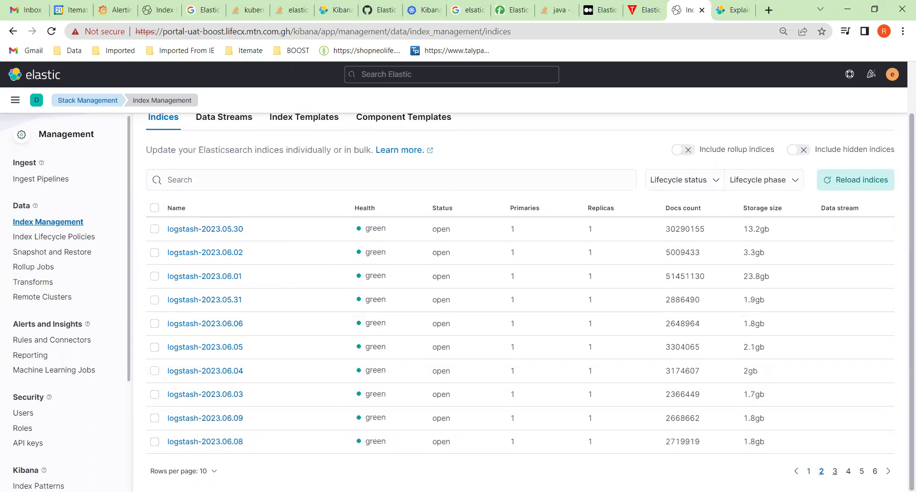
click(835, 471)
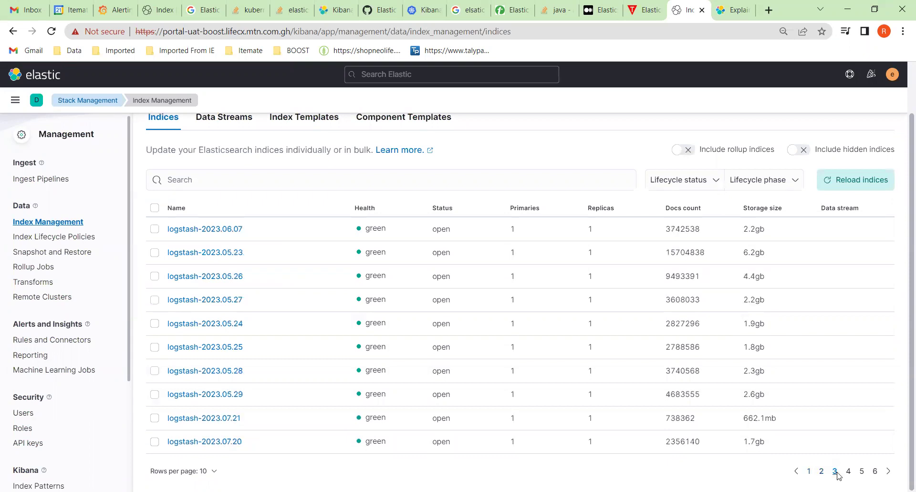
click(205, 419)
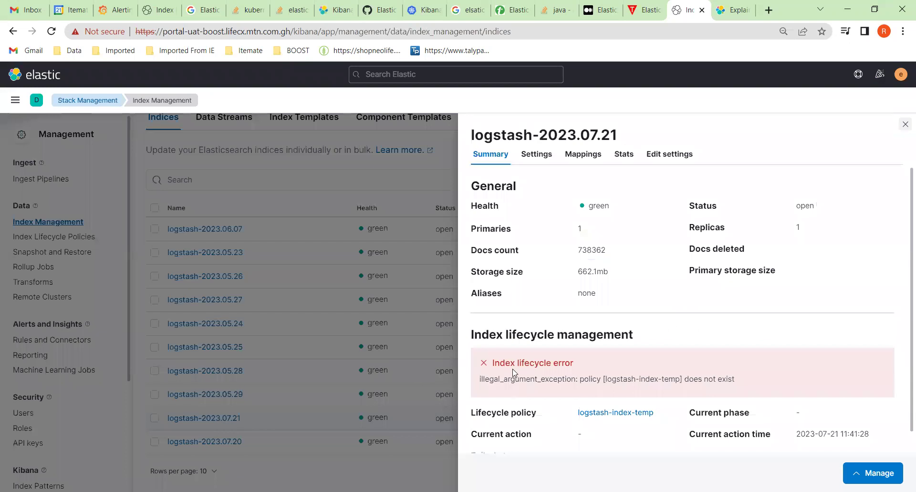
Remove the lifecycle policy from the index logstash-2023.07.21 and dismiss the notification
click(862, 474)
click(815, 446)
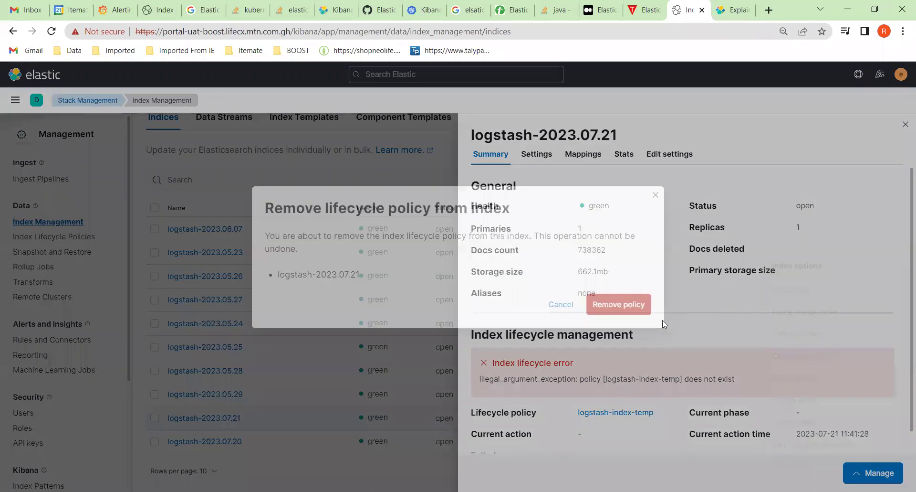
click(634, 304)
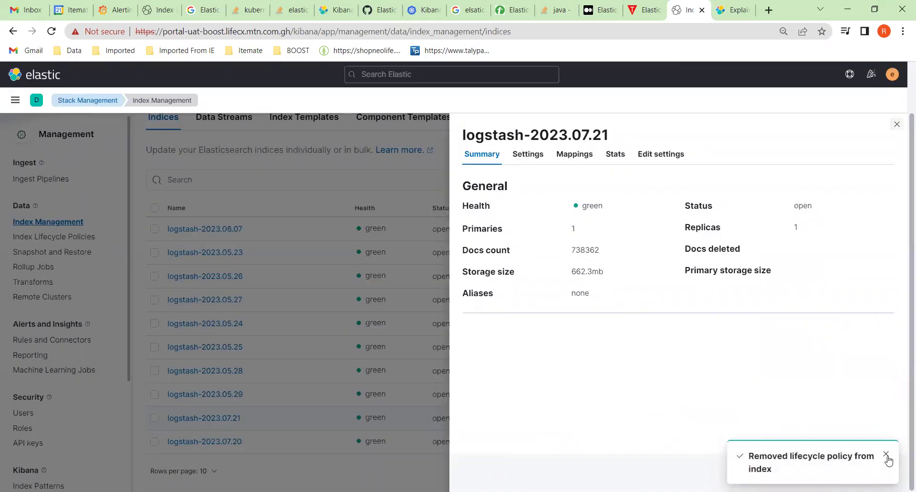
click(886, 455)
Add the lifecycle policy logstash-index-policy to the index logstash-2023.07.21 and close its details
click(857, 472)
click(812, 449)
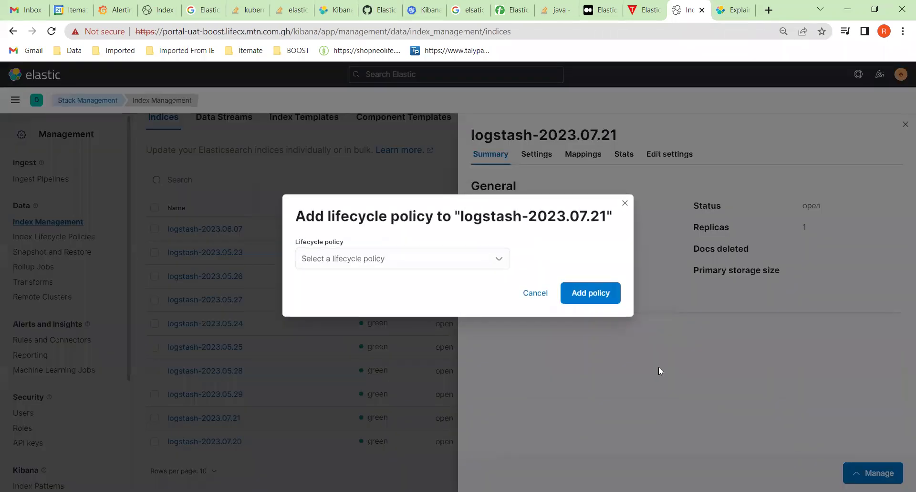
click(499, 260)
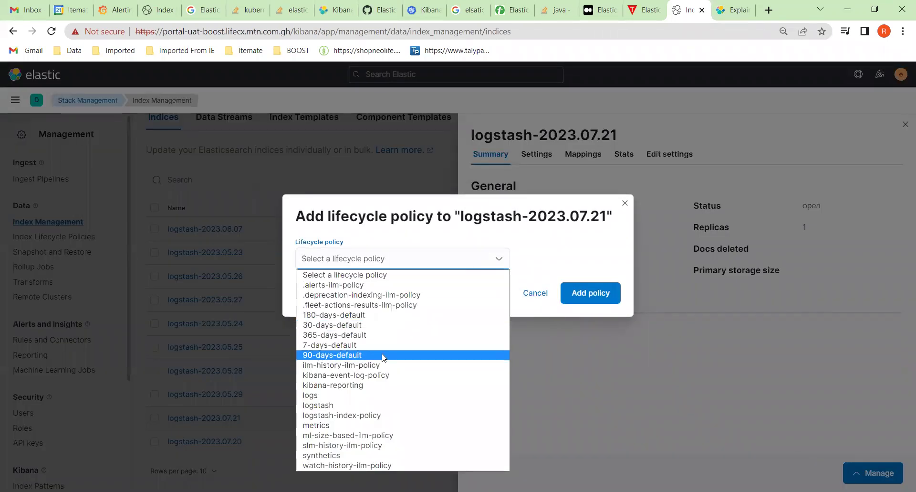
click(360, 415)
click(590, 294)
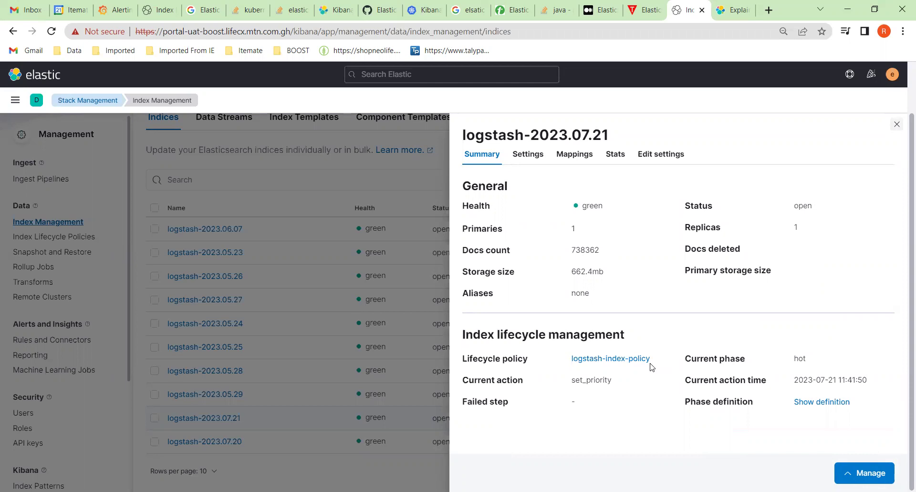
click(898, 124)
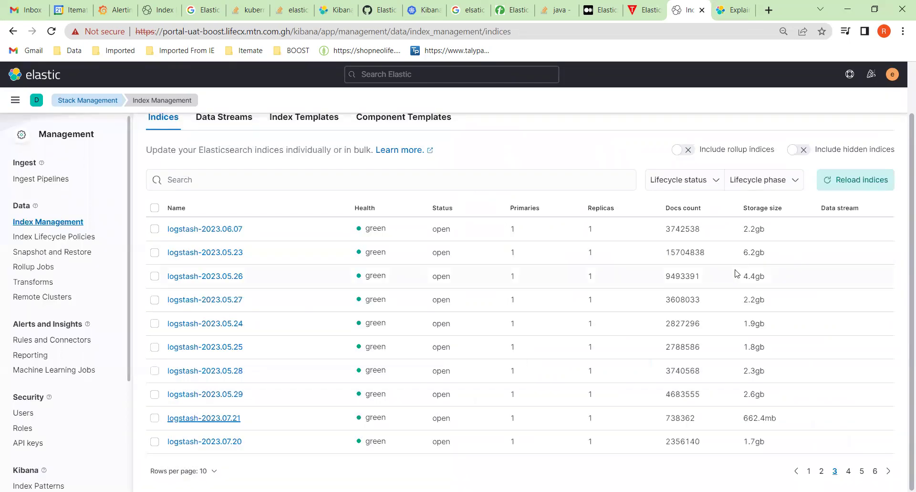